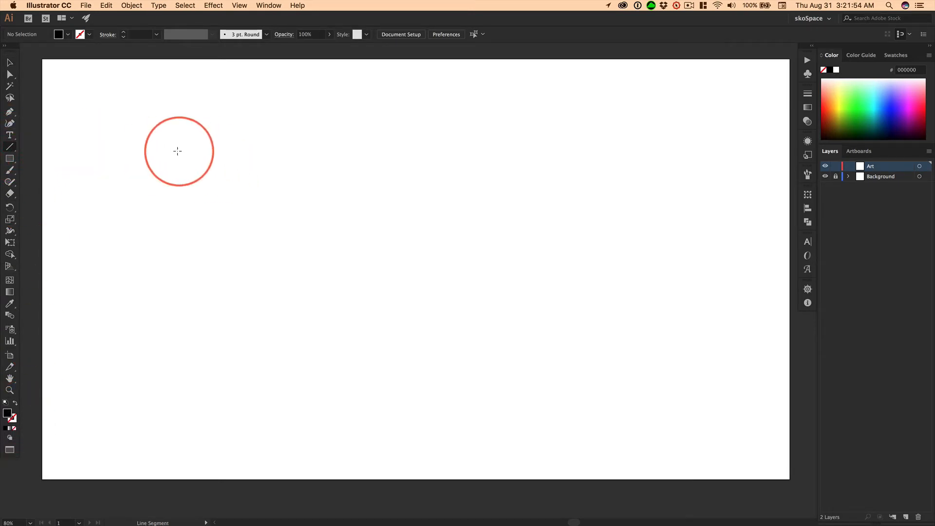
- Draw a straight horizontal line about 1292 px long across the upper part of the artboard, leaving it deselected
drag(167, 162, 672, 206)
key(shift)
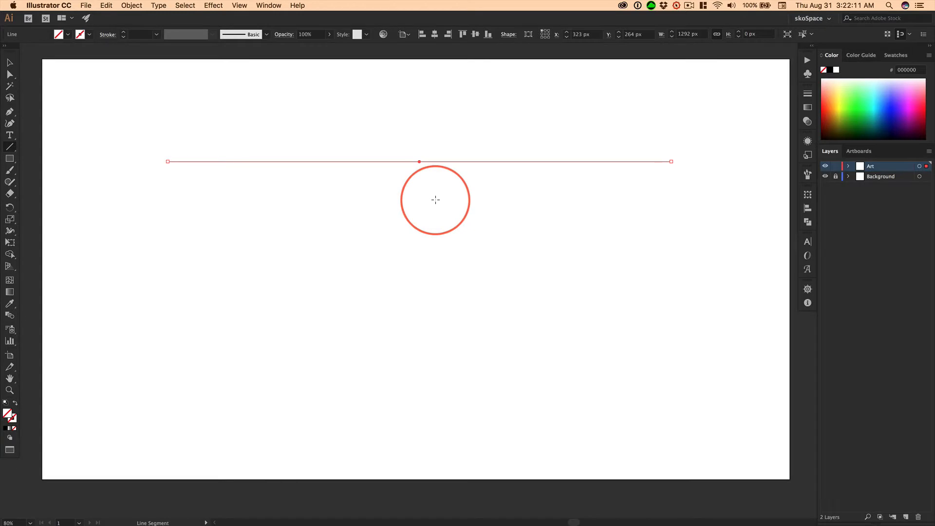
click(9, 62)
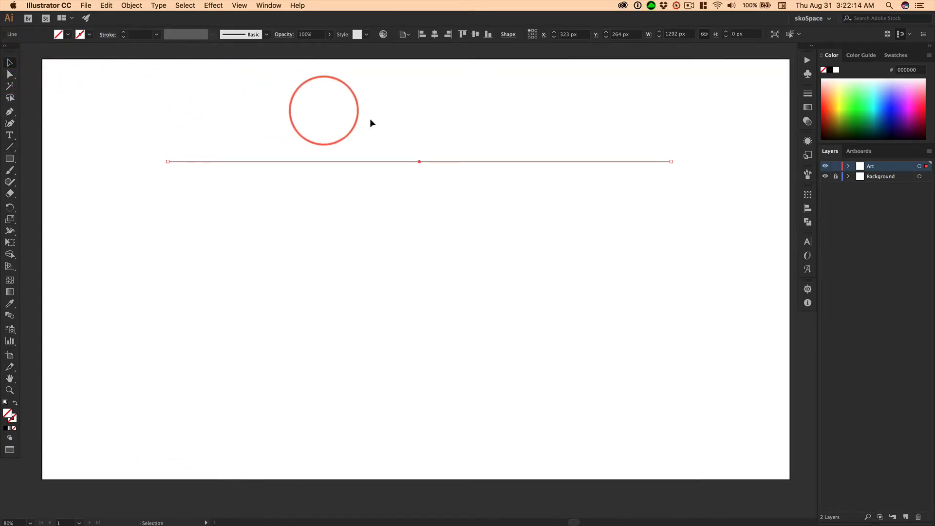
click(440, 126)
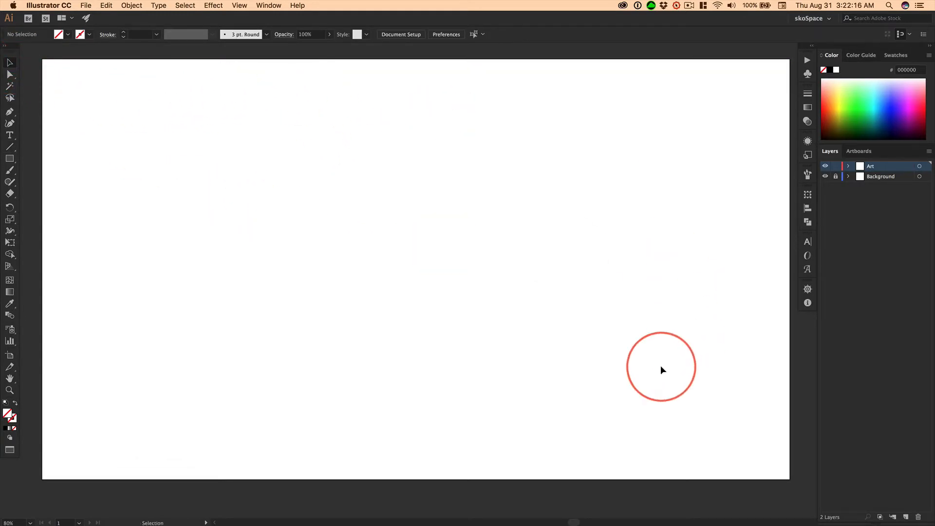
- Give the horizontal line a black stroke and deselect it
click(396, 162)
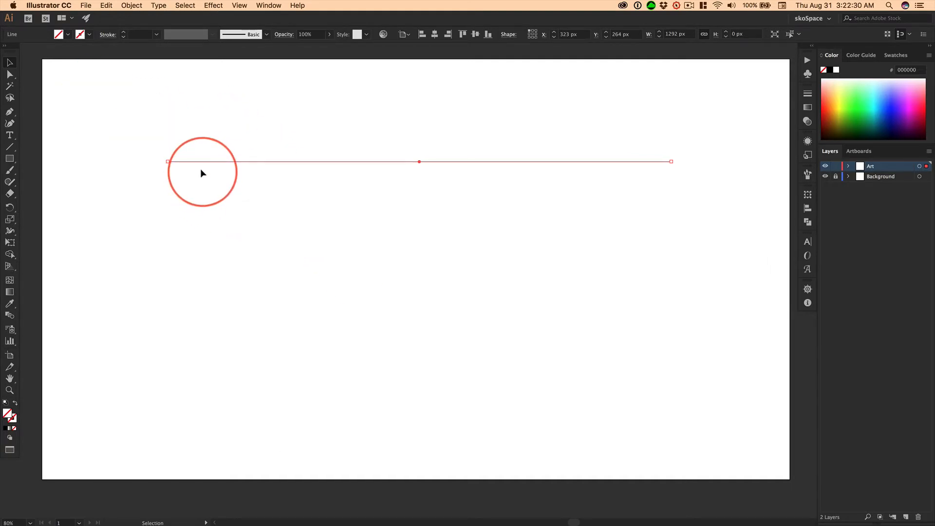
click(80, 36)
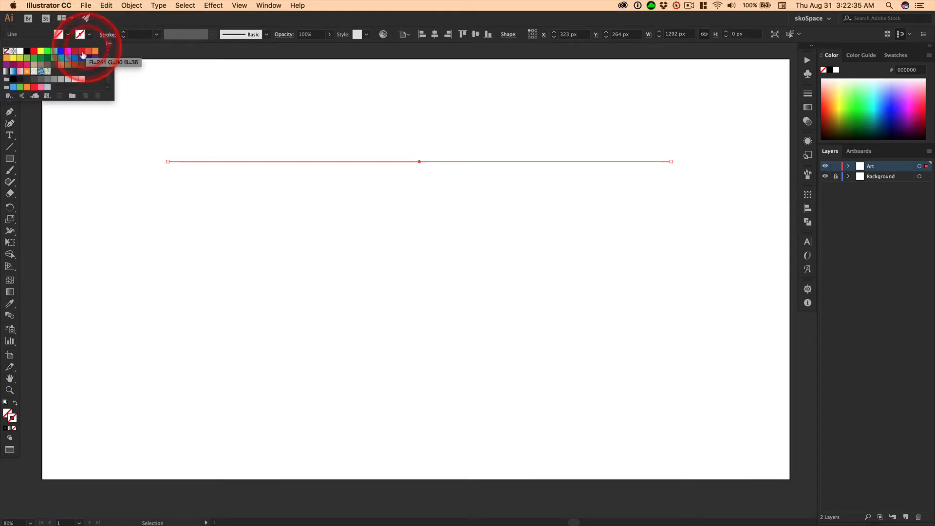
click(27, 51)
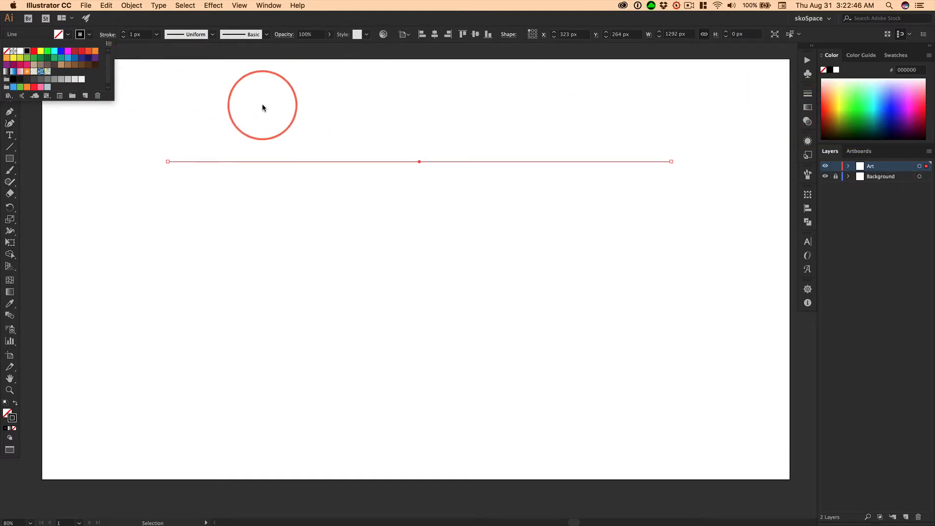
click(265, 106)
click(492, 108)
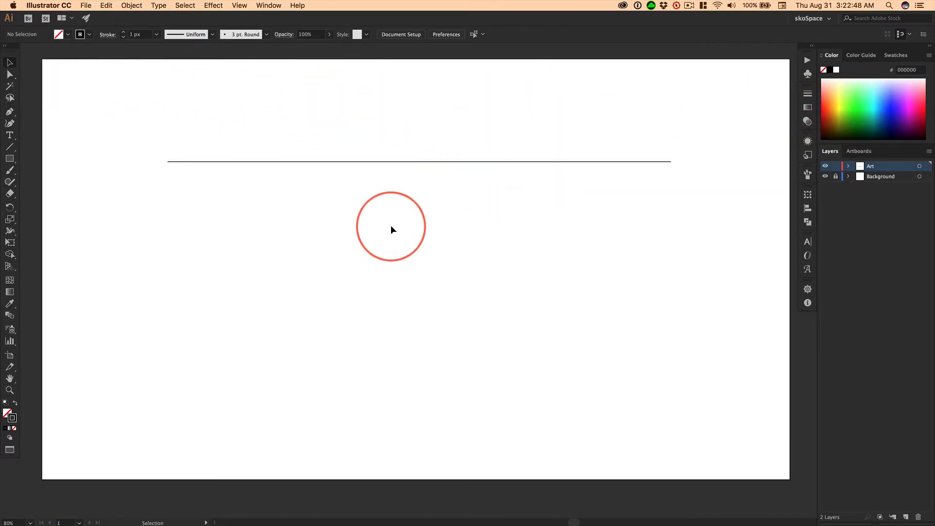
- Set the horizontal line's stroke weight to 10 px and deselect it
click(293, 161)
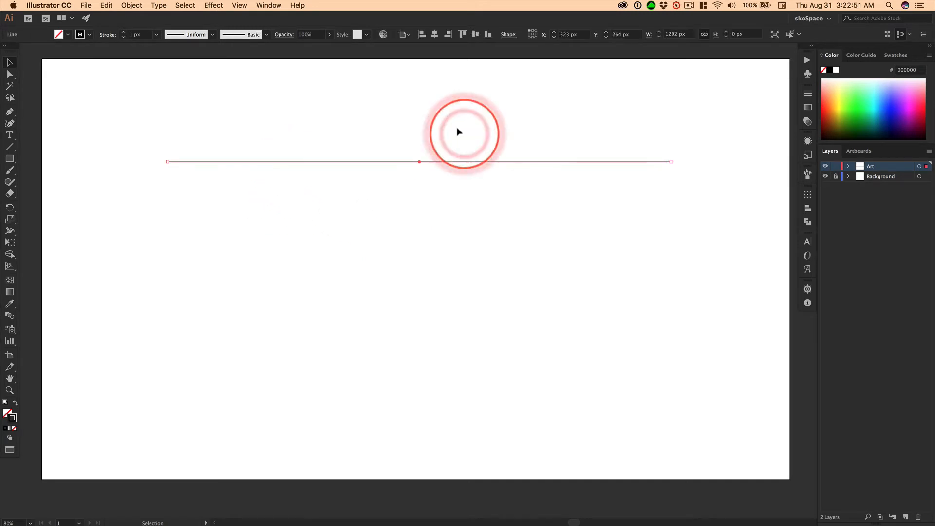
click(124, 32)
click(123, 32)
click(123, 33)
click(123, 33)
click(124, 32)
click(123, 33)
click(123, 32)
click(123, 33)
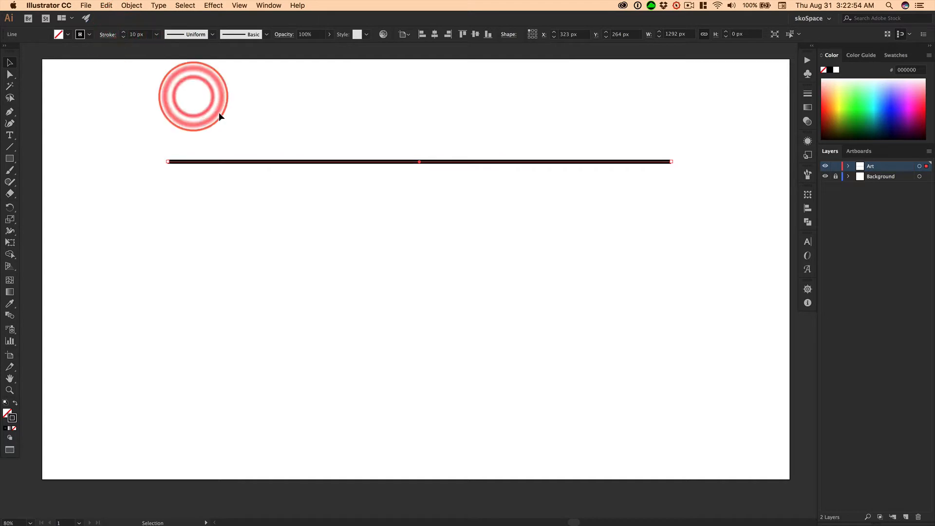
click(239, 111)
click(489, 140)
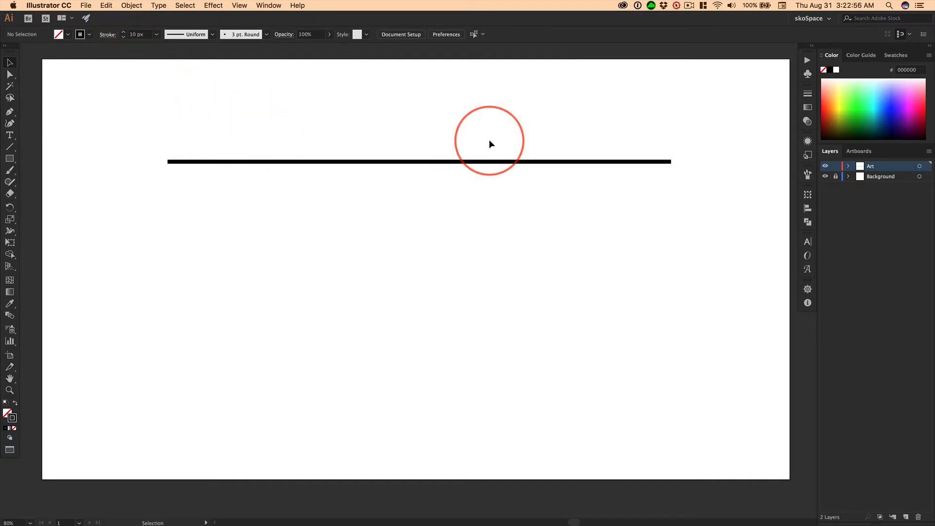
- Shorten the line by moving its left anchor point inward, and swing that point below the right end so the line runs nearly vertical
click(9, 76)
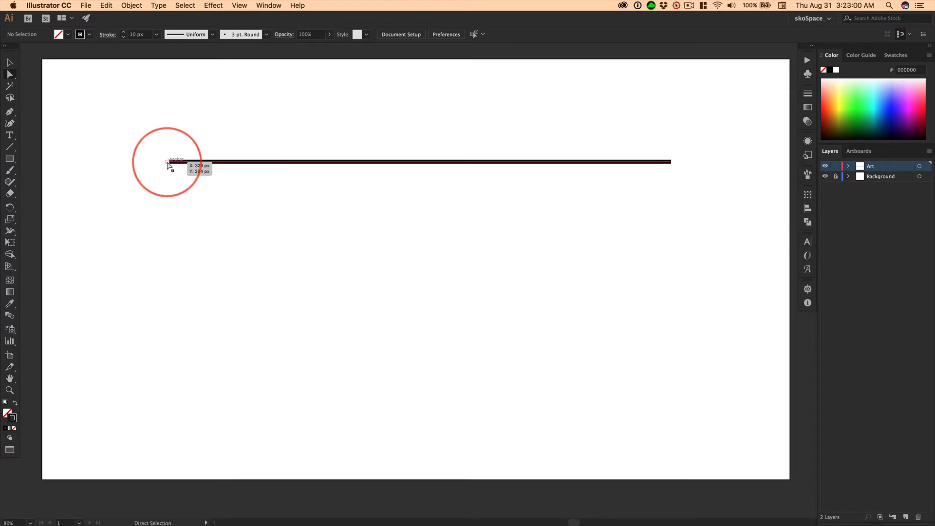
drag(168, 163, 448, 162)
key(shift)
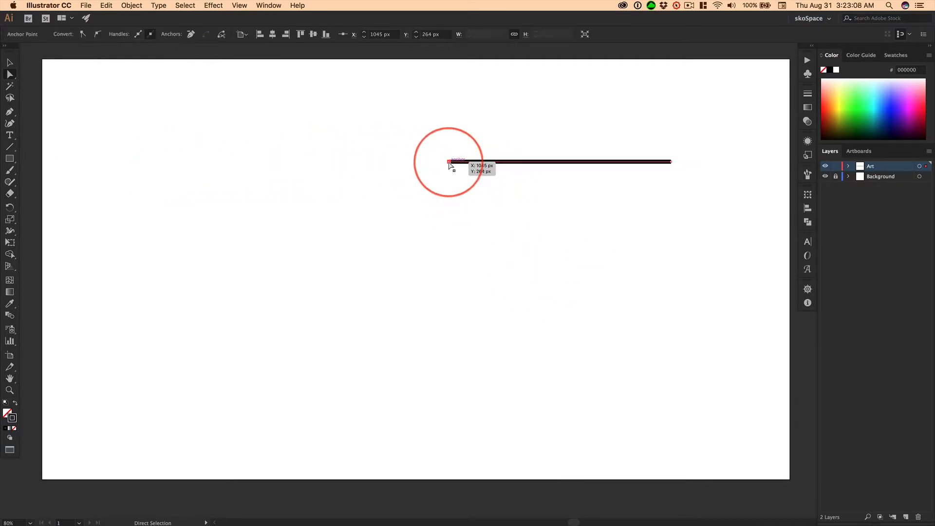
drag(448, 162, 645, 413)
key(shift)
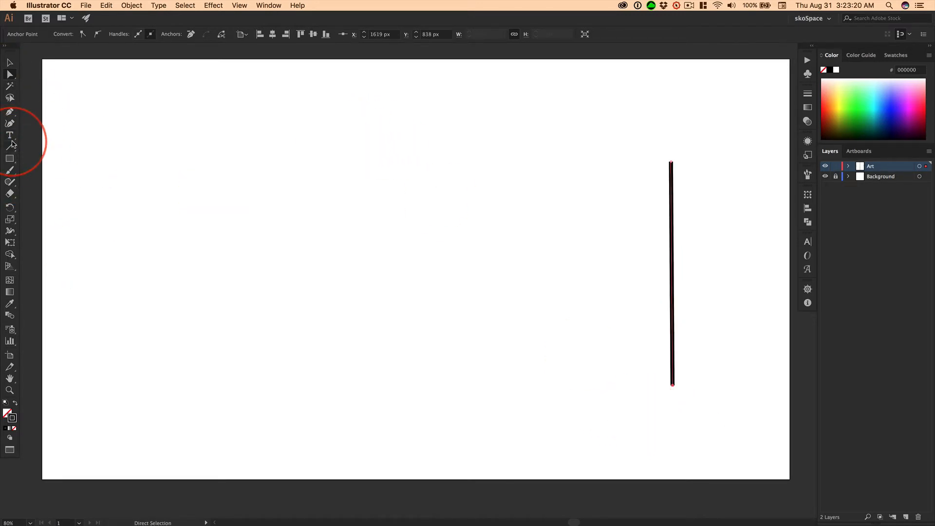
- Draw a 21-segment spiral about 712 px wide and 622 px high beside the vertical line, and view the Spiral settings without applying them
click(11, 148)
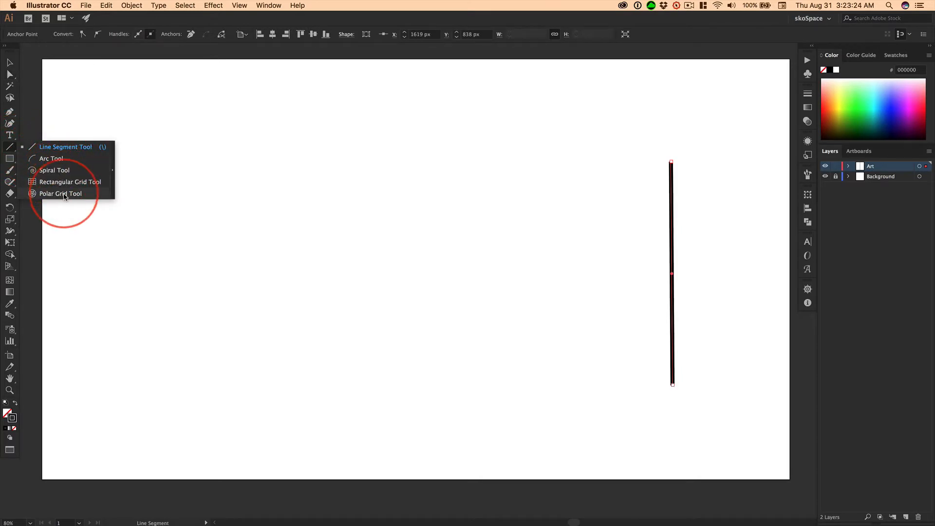
click(53, 170)
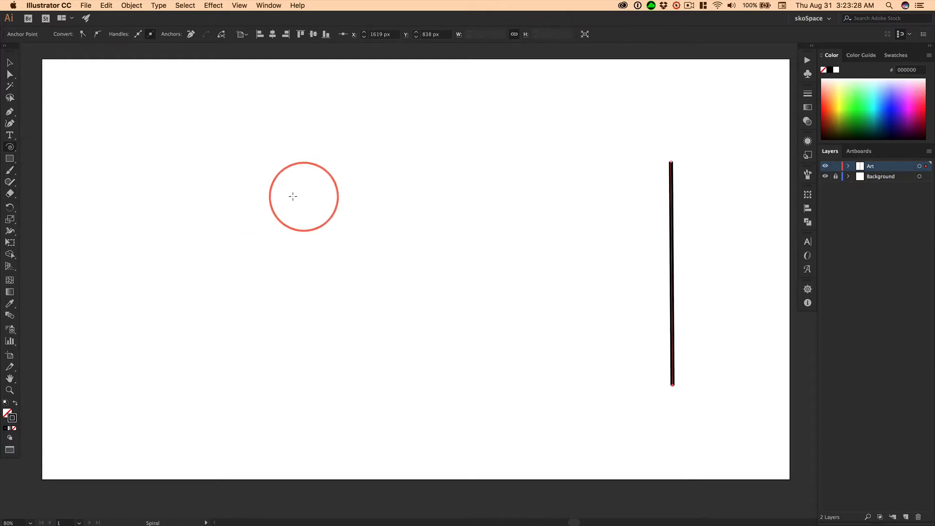
drag(258, 202, 414, 274)
key(Up)
key(Up)
key(Up)
key(Up)
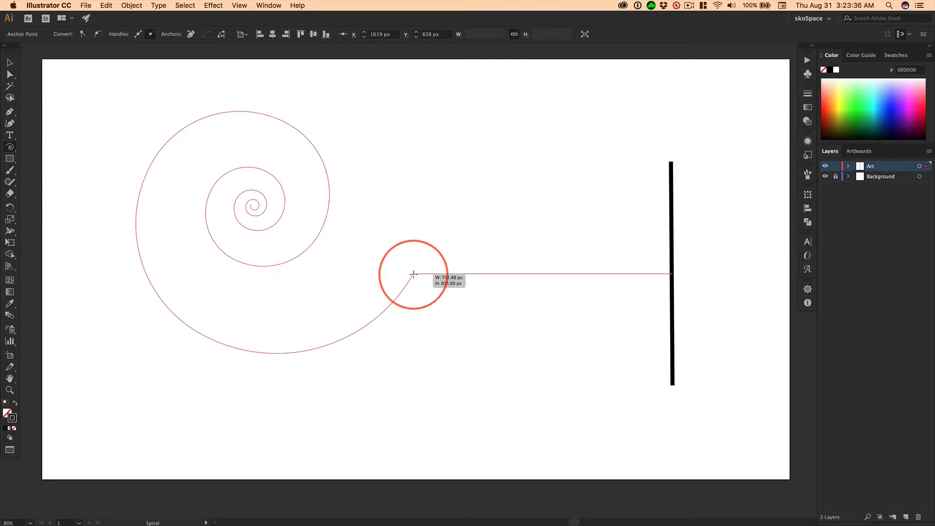
drag(414, 274, 414, 275)
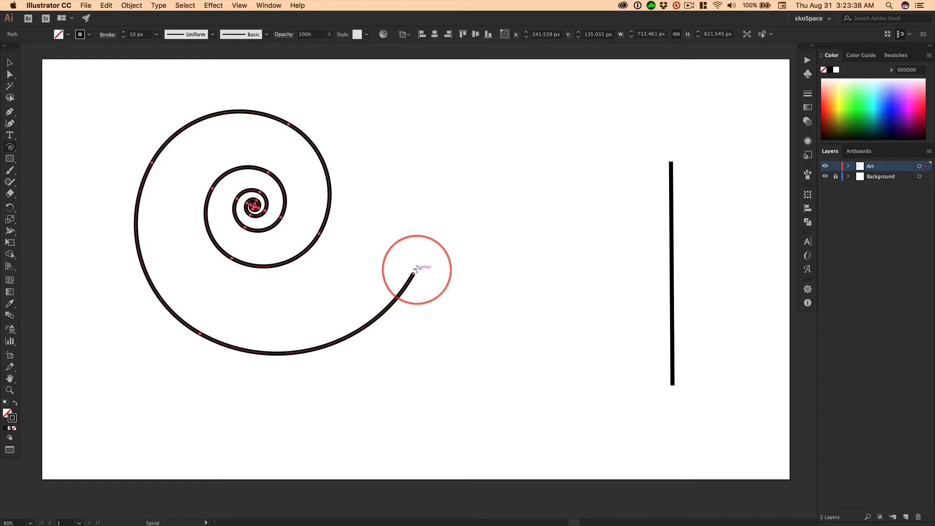
click(492, 173)
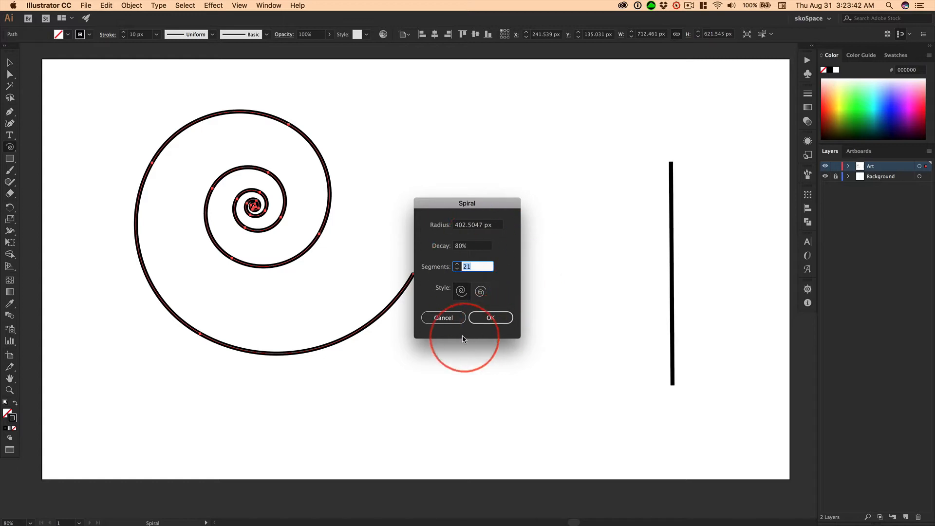
click(443, 317)
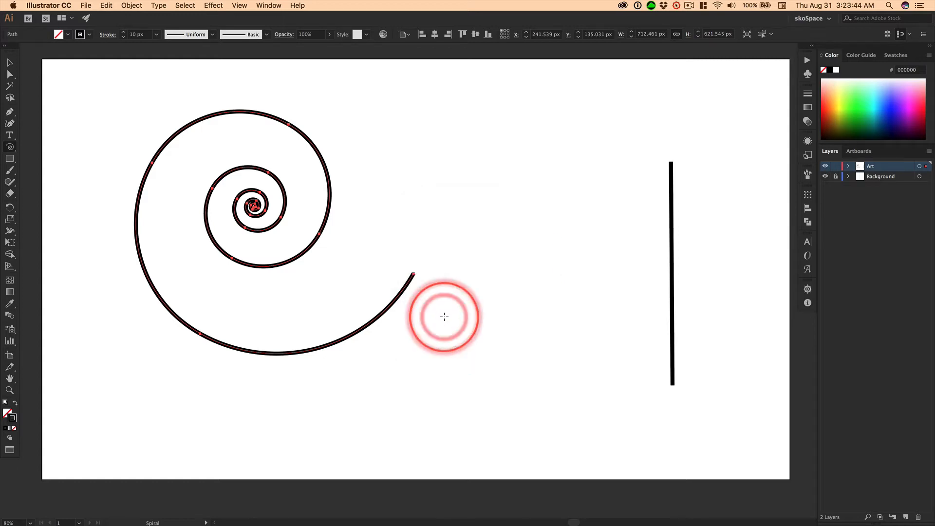
- Delete all artwork and paint a freehand rounded closed outline near the middle of the artboard with the Paintbrush
key(super+a)
key(Delete)
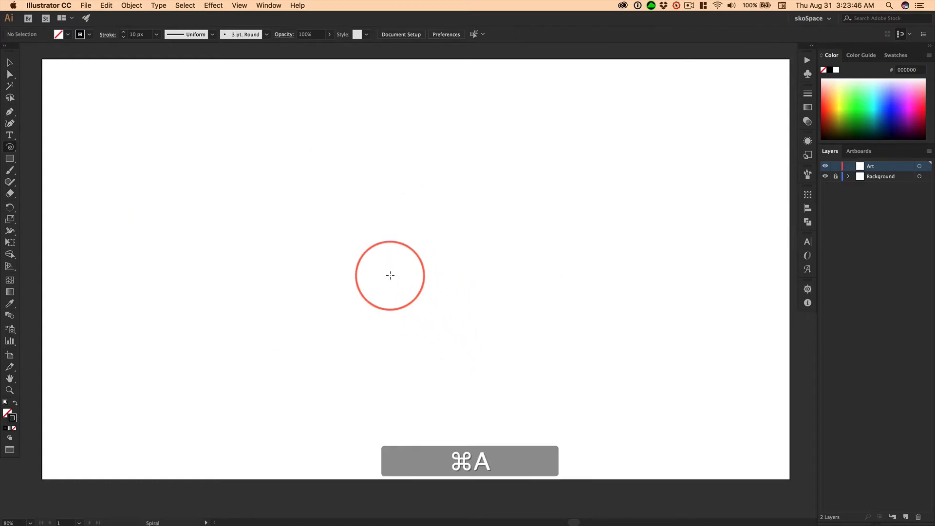
click(10, 169)
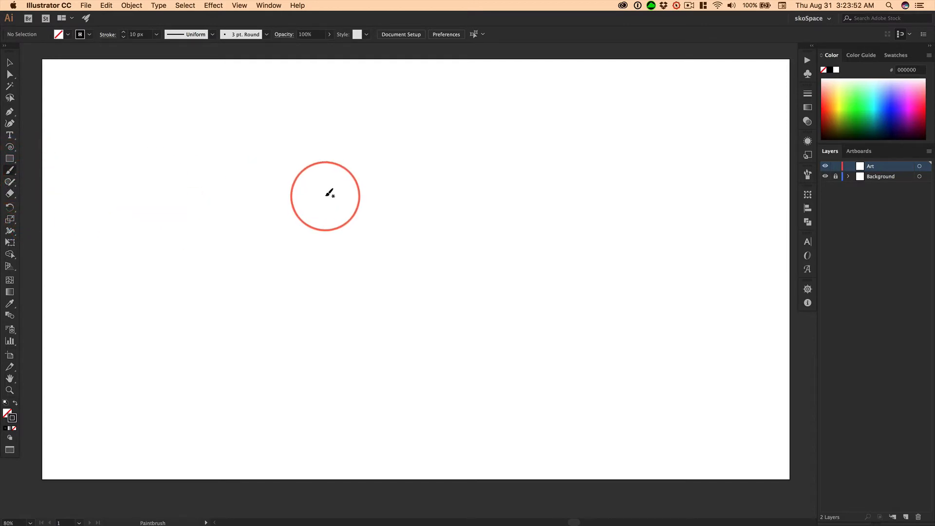
mouse_move(370, 163)
mouse_down()
mouse_move(316, 181)
mouse_move(293, 221)
mouse_move(306, 278)
mouse_move(383, 317)
mouse_move(441, 292)
mouse_move(456, 223)
mouse_move(433, 190)
mouse_move(374, 164)
mouse_up()
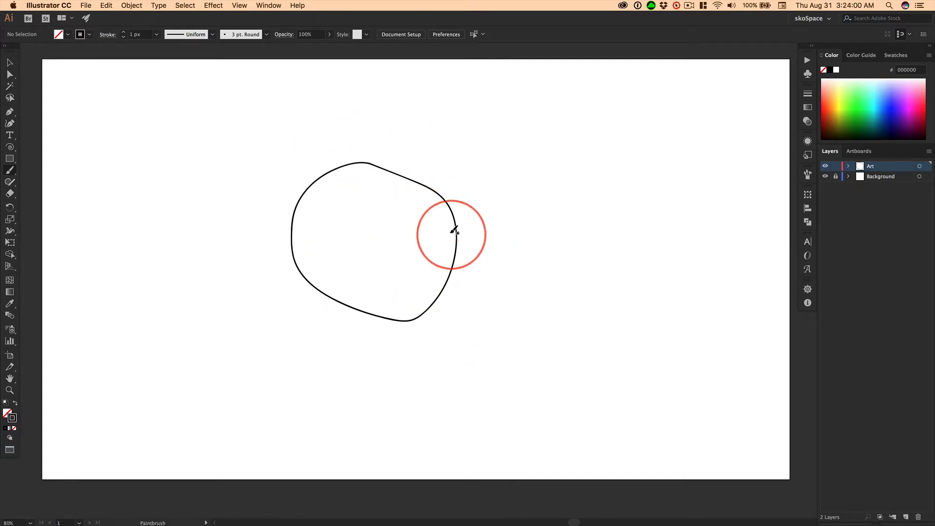
- Try moving the outline's top anchor point and its right anchor point individually, undoing each move
click(9, 75)
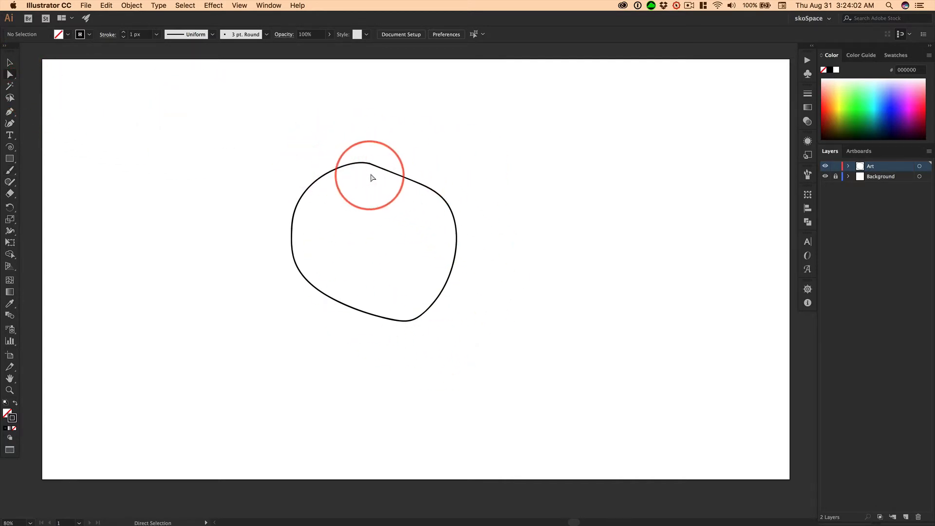
click(368, 163)
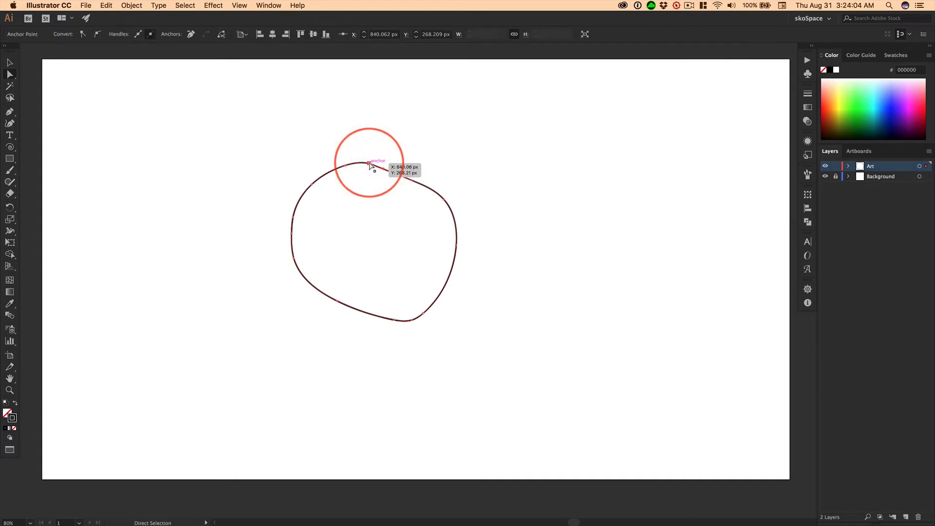
drag(370, 165, 380, 142)
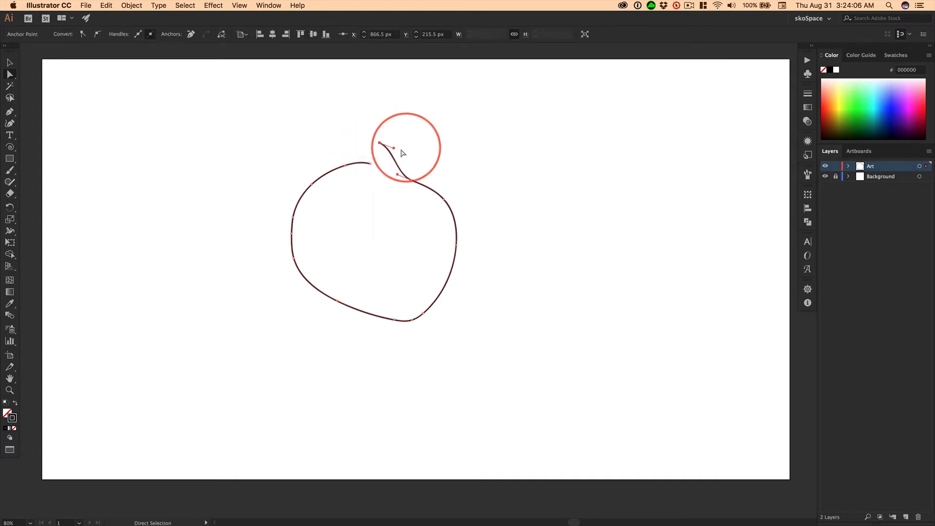
key(cmd+z)
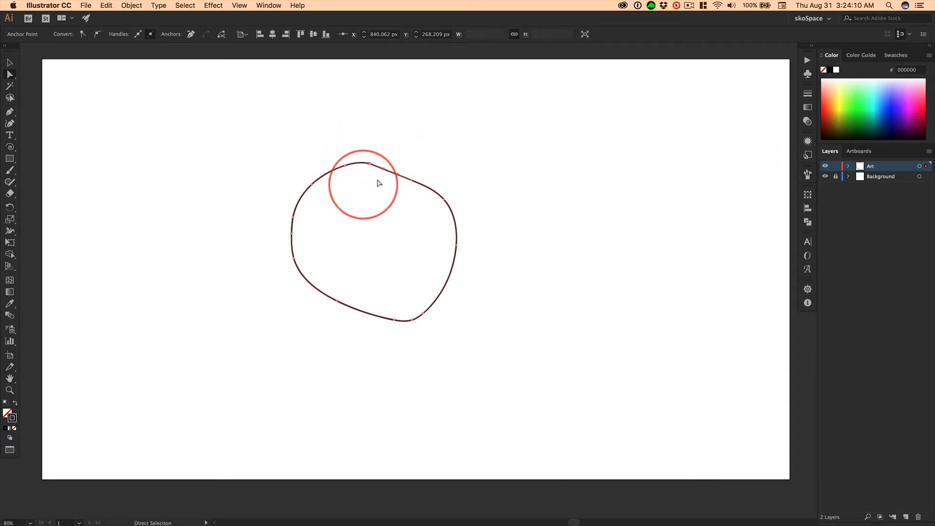
click(501, 268)
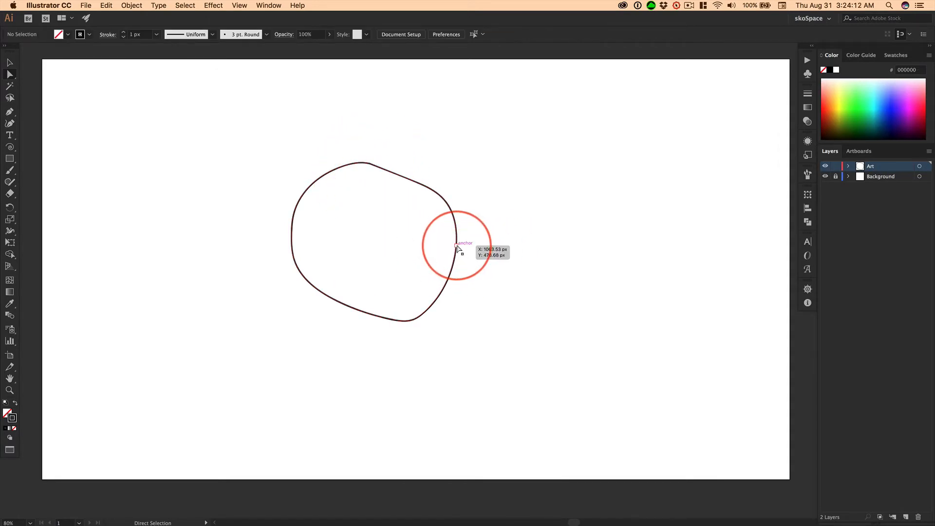
drag(456, 246, 518, 252)
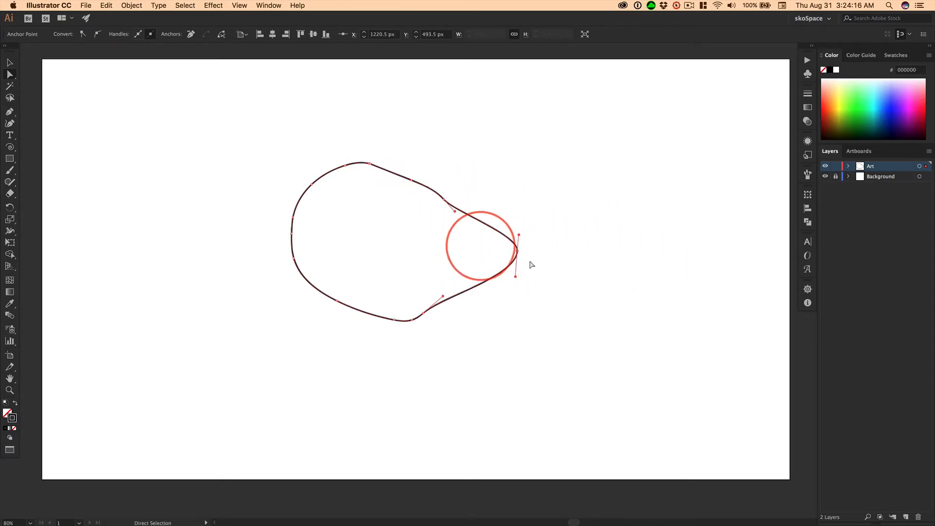
key(super+z)
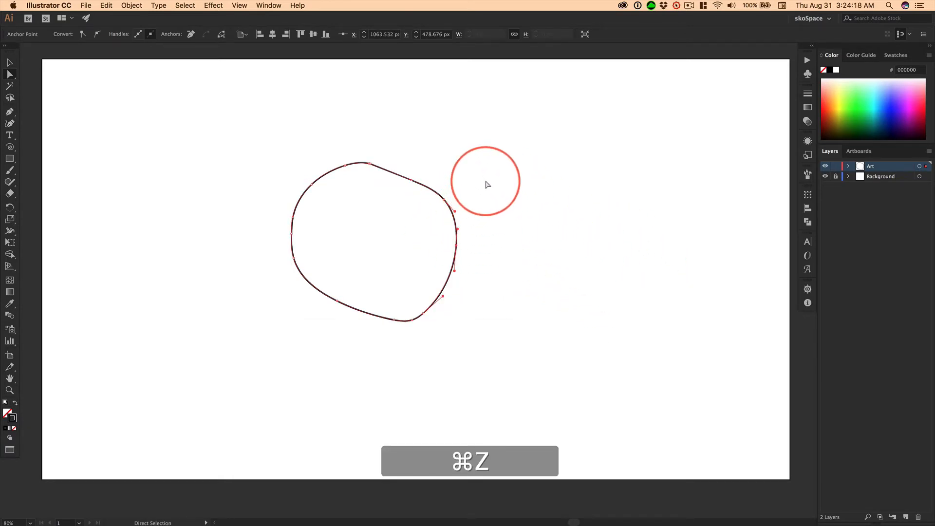
- Reshape the outline by moving groups of right-side and top anchor points outward and bending the upper-right corner with its direction handle
drag(485, 181, 440, 280)
drag(453, 247, 520, 249)
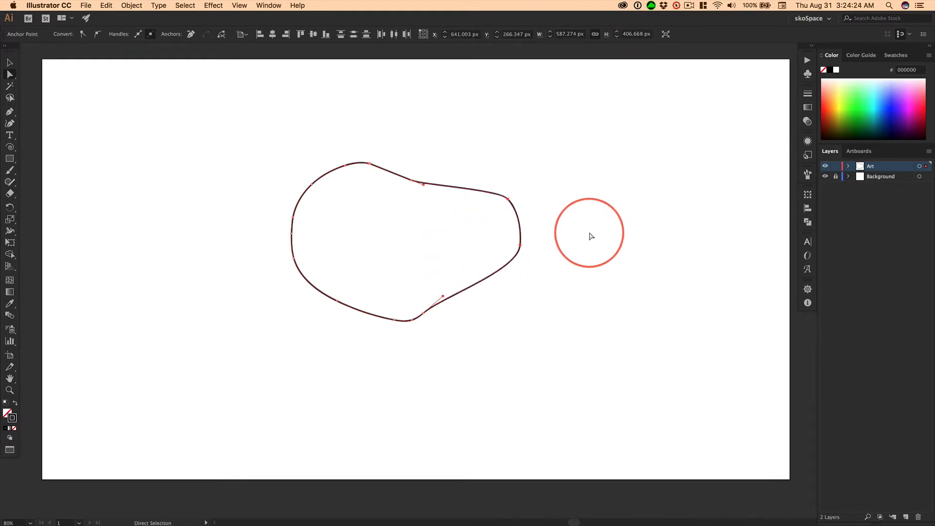
drag(284, 138, 419, 194)
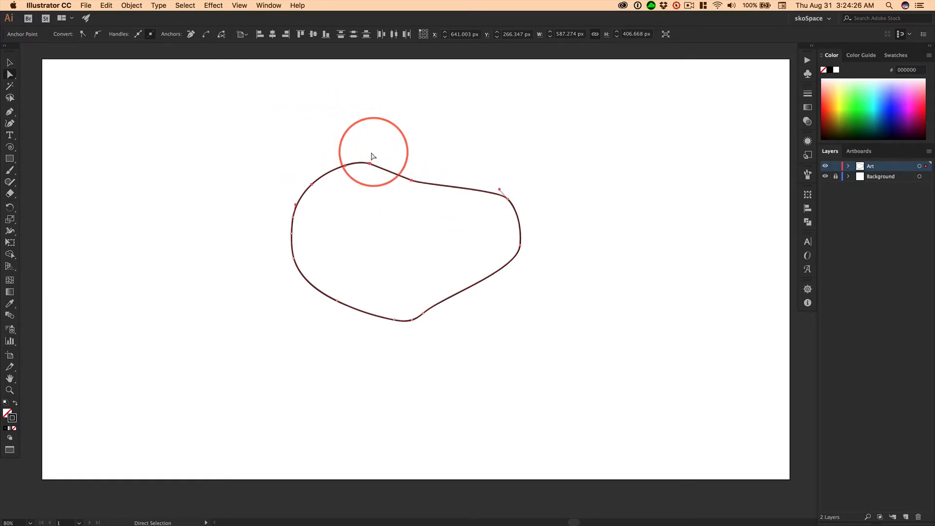
drag(355, 166, 356, 135)
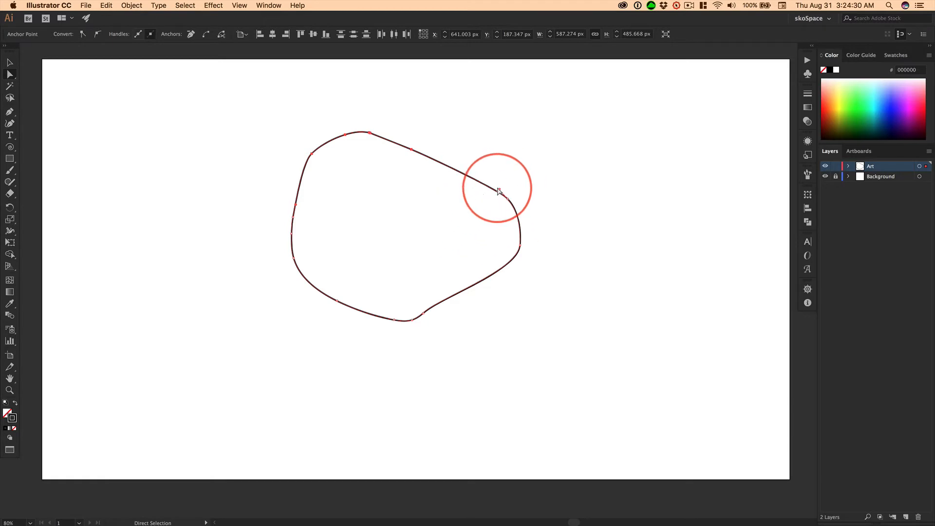
drag(507, 194, 510, 164)
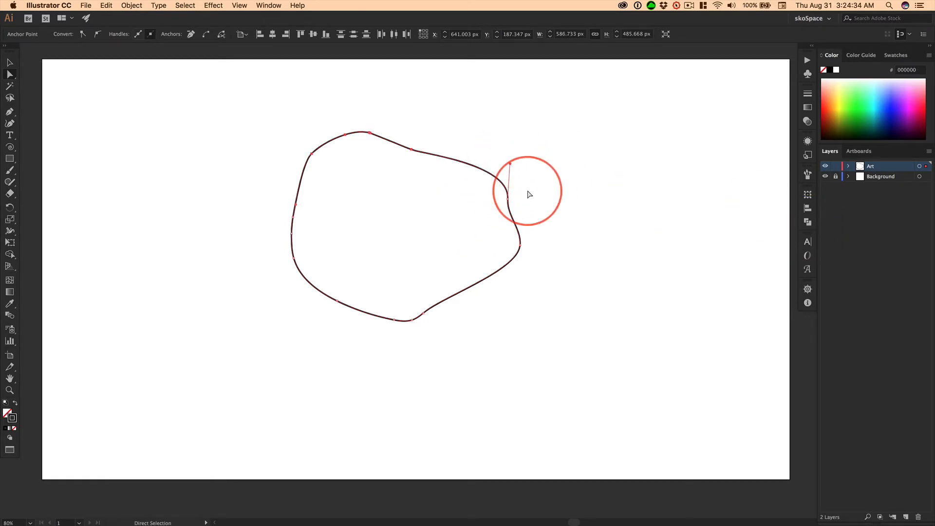
- Delete the whole reshaped outline from the artboard
key(Delete)
key(Delete)
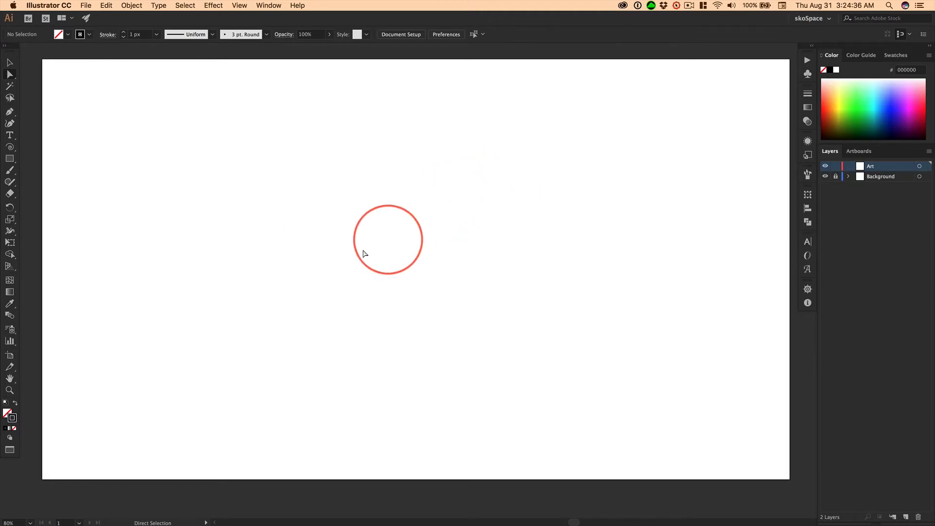
- Paint a mass of overlapping freehand strokes across the artboard with the Paintbrush at a 43 px stroke weight
click(13, 172)
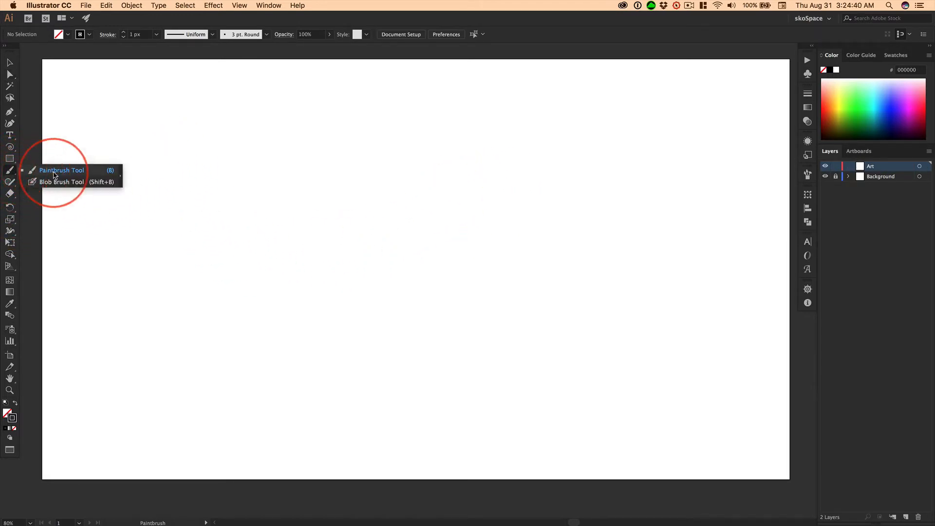
click(35, 173)
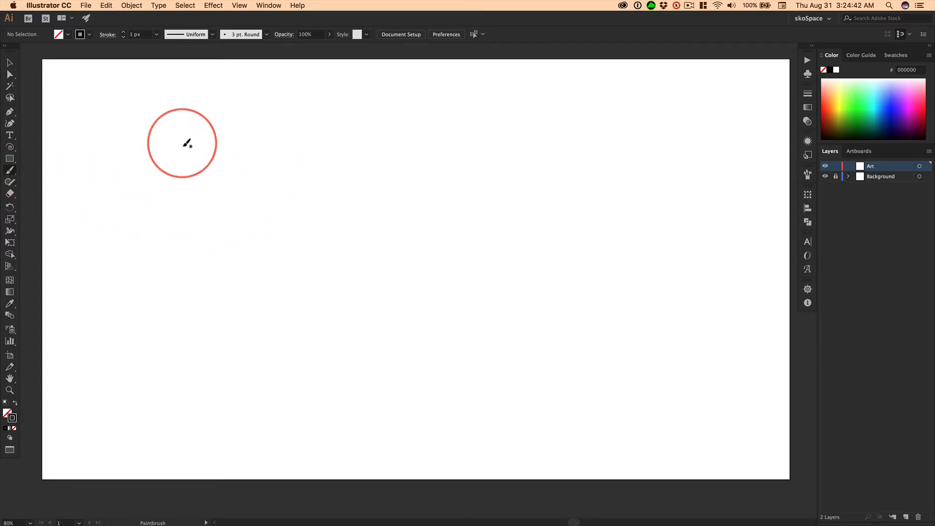
click(124, 32)
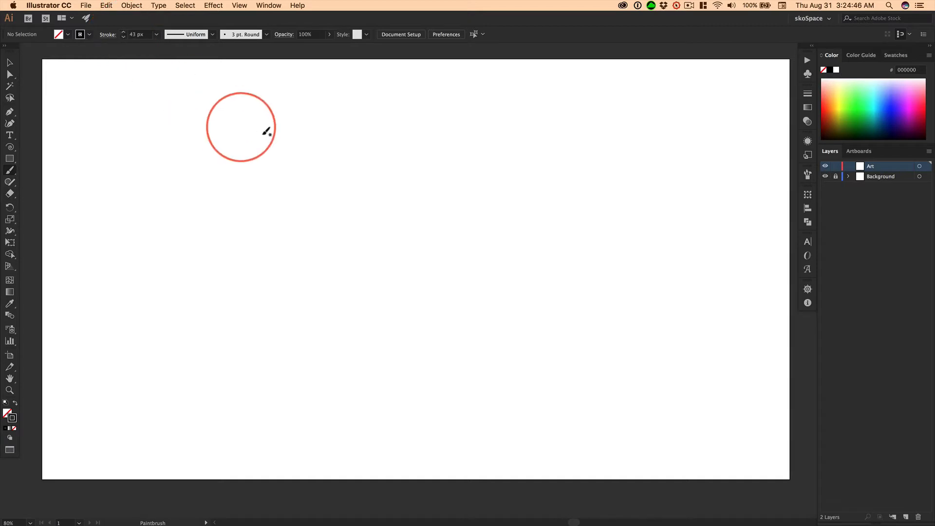
mouse_move(313, 149)
mouse_down()
mouse_move(237, 192)
mouse_move(346, 175)
mouse_move(324, 186)
mouse_up()
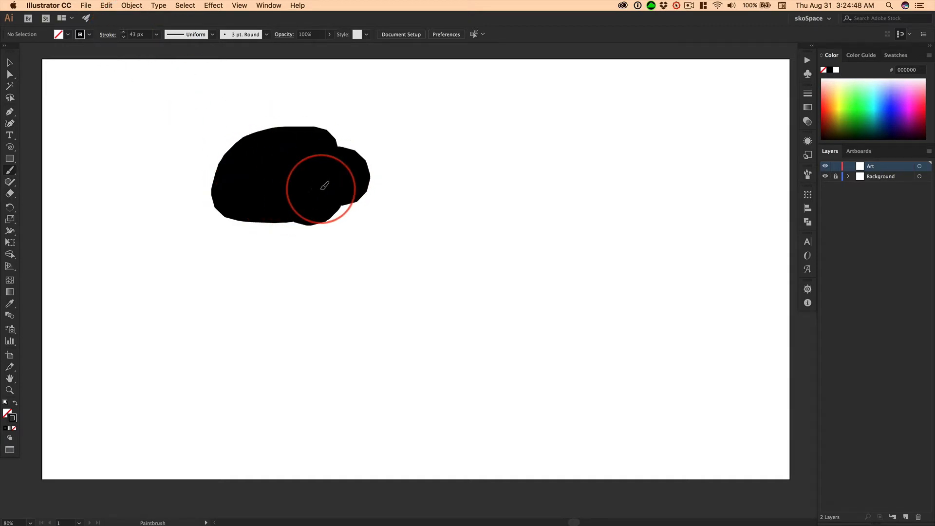
mouse_move(382, 109)
mouse_down()
mouse_move(323, 125)
mouse_move(271, 200)
mouse_move(267, 190)
mouse_up()
mouse_move(165, 182)
mouse_down()
mouse_move(367, 268)
mouse_move(273, 160)
mouse_move(429, 226)
mouse_up()
drag(484, 142, 356, 241)
drag(427, 67, 433, 328)
mouse_move(308, 294)
mouse_down()
mouse_move(244, 328)
mouse_move(368, 270)
mouse_up()
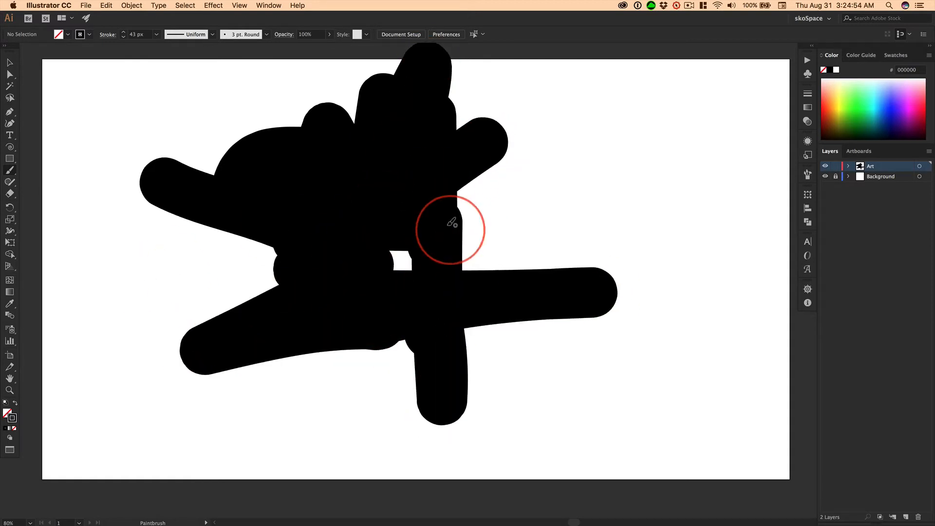
mouse_move(430, 229)
mouse_down()
mouse_move(397, 347)
mouse_move(502, 215)
mouse_move(538, 245)
mouse_up()
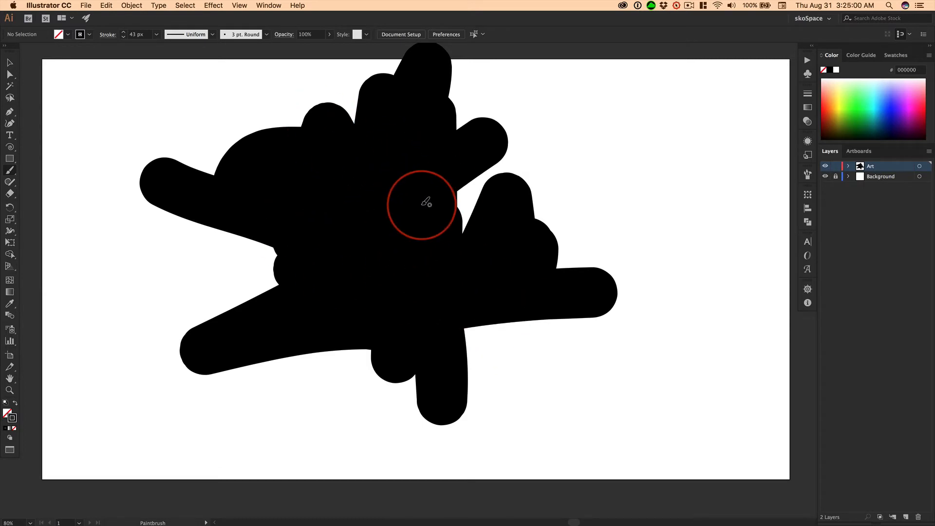
- Select all the separate overlapping Paintbrush paths and delete them
click(9, 63)
drag(185, 107, 547, 328)
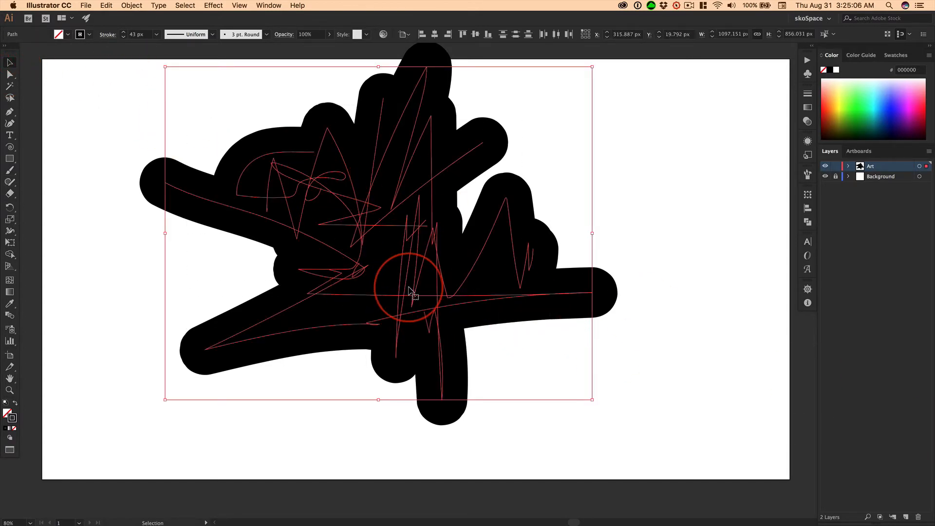
key(Delete)
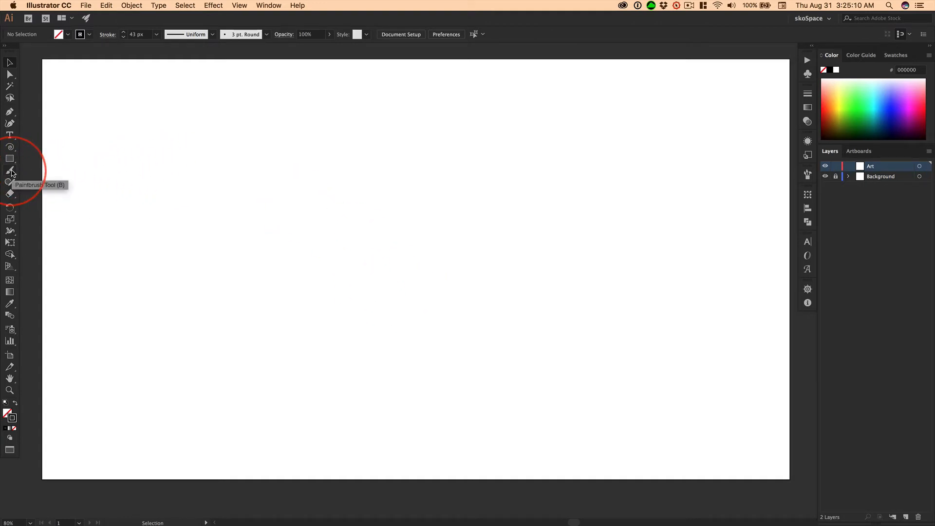
- Paint overlapping freehand strokes with the Blob Brush so they build one large merged shape across the artboard
drag(11, 172, 71, 184)
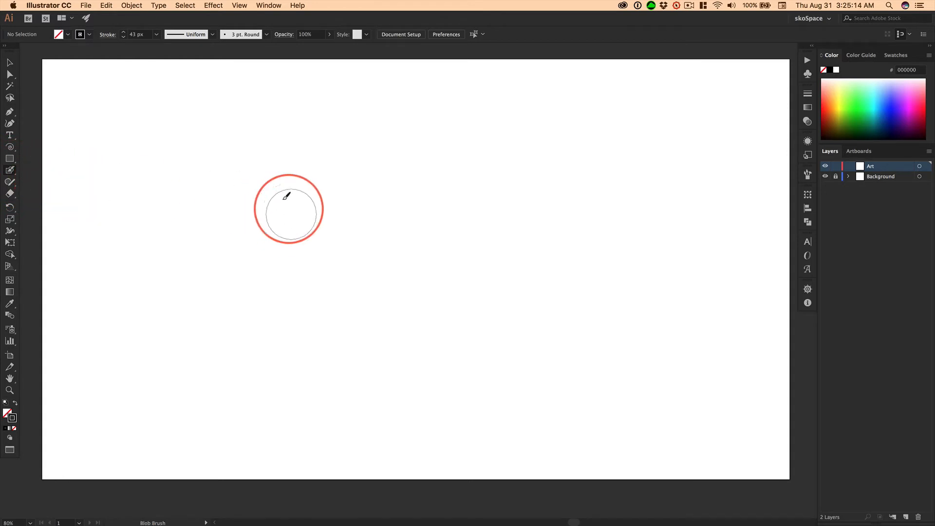
mouse_move(276, 171)
mouse_down()
mouse_move(286, 214)
mouse_move(391, 189)
mouse_move(435, 206)
mouse_move(450, 229)
mouse_up()
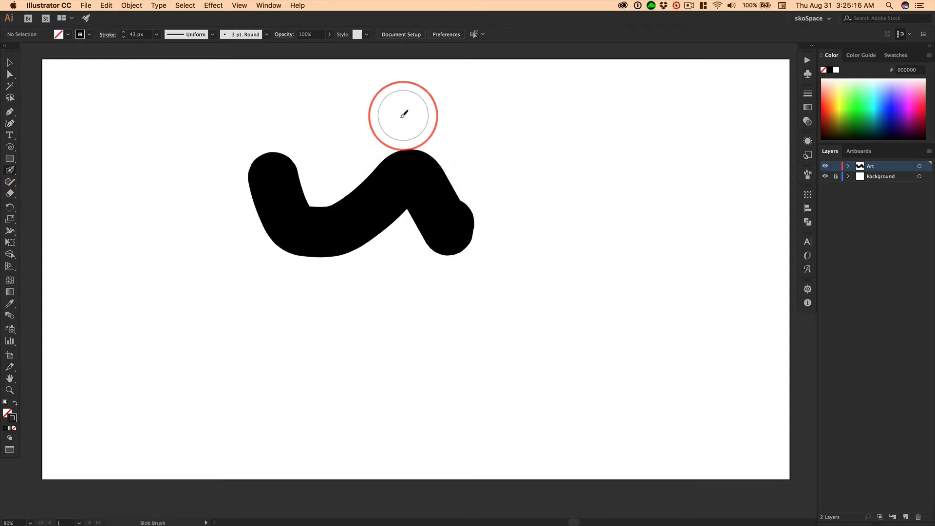
mouse_move(403, 111)
mouse_down()
mouse_move(317, 276)
mouse_move(325, 436)
mouse_move(476, 205)
mouse_move(546, 218)
mouse_move(481, 276)
mouse_move(507, 291)
mouse_move(514, 311)
mouse_up()
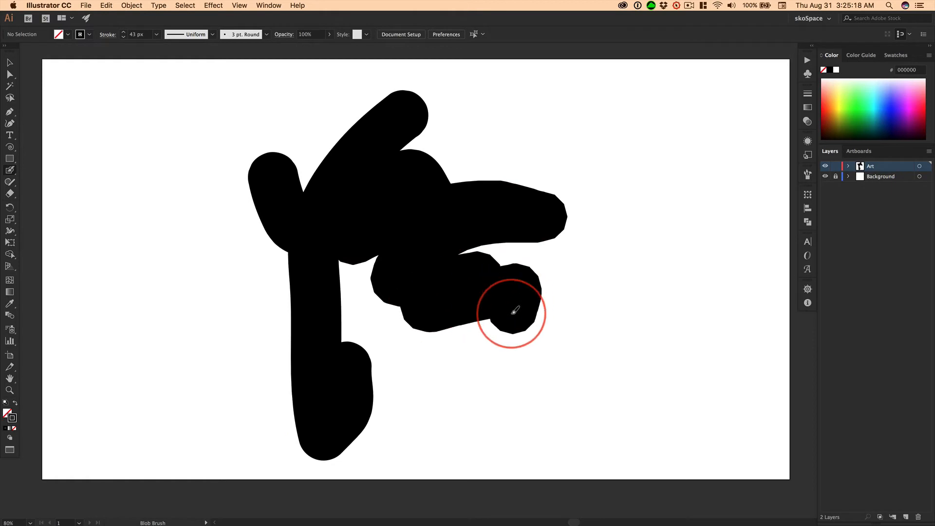
mouse_move(500, 63)
mouse_down()
mouse_move(515, 362)
mouse_move(463, 216)
mouse_move(444, 259)
mouse_up()
mouse_move(171, 193)
mouse_down()
mouse_move(365, 271)
mouse_move(299, 317)
mouse_move(480, 305)
mouse_move(351, 320)
mouse_move(362, 297)
mouse_move(424, 322)
mouse_move(456, 376)
mouse_move(523, 370)
mouse_move(428, 299)
mouse_move(672, 275)
mouse_move(675, 290)
mouse_up()
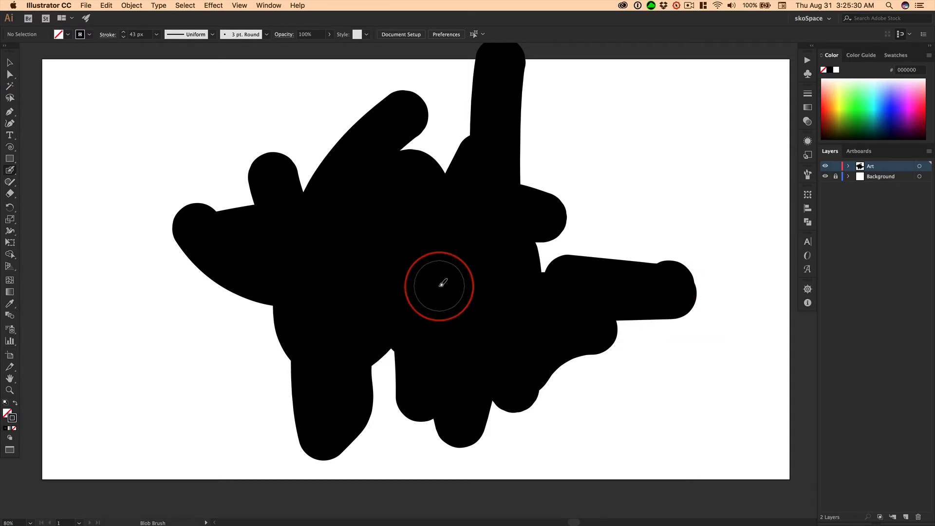
- Select the merged Blob Brush shape as a single object and delete it
key(v)
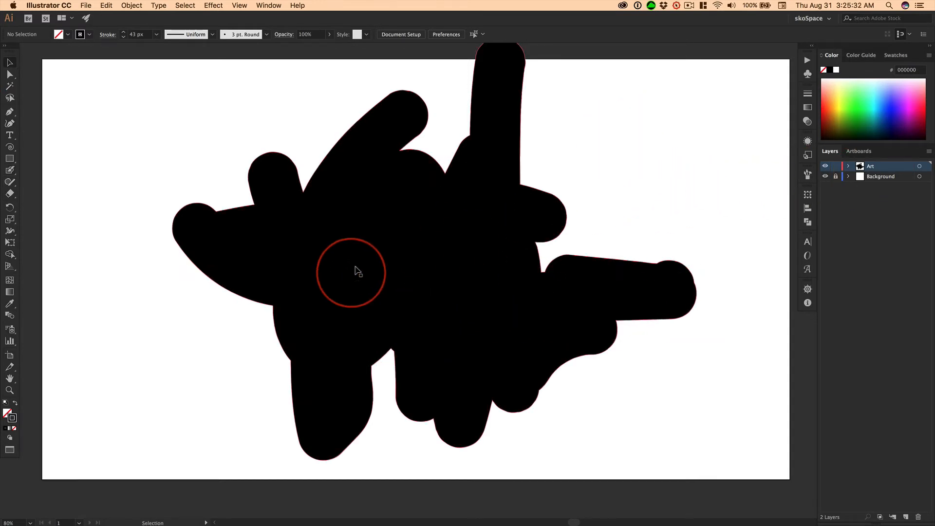
click(380, 244)
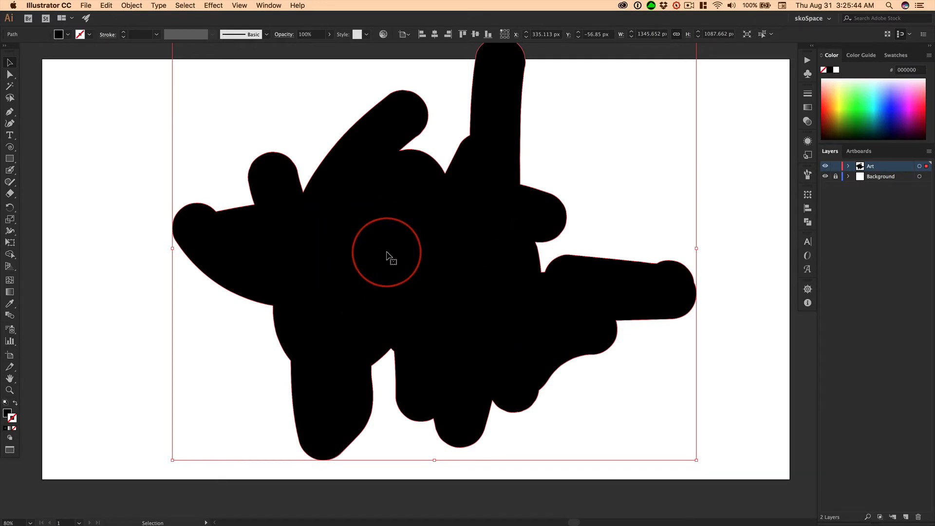
key(Delete)
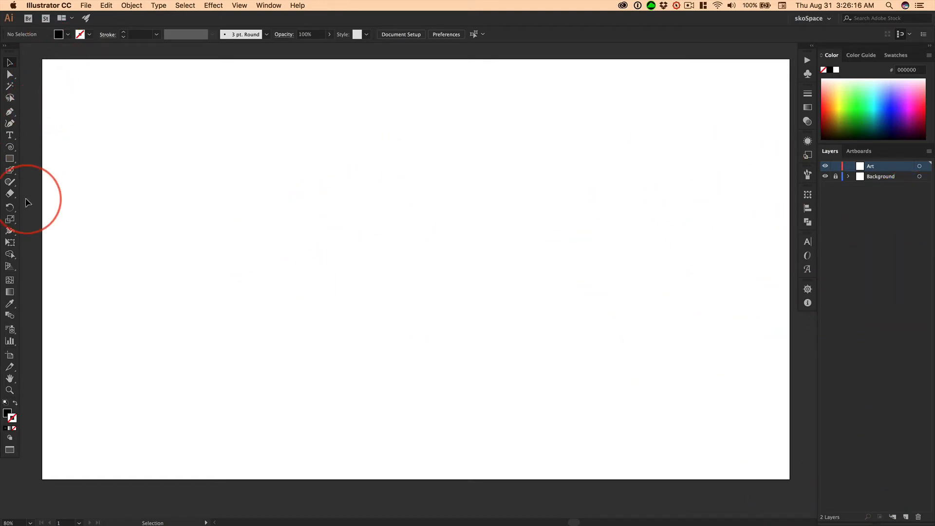
- Draw rough gestures with the Shaper tool to create an ellipse, a hexagon beside it and a triangle below between them
click(10, 183)
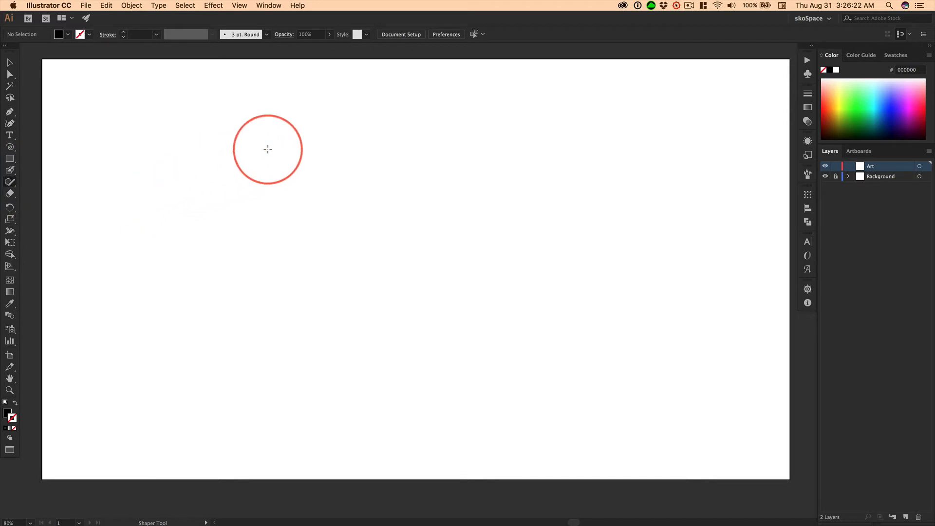
mouse_move(263, 148)
mouse_down()
mouse_move(211, 165)
mouse_move(215, 233)
mouse_move(262, 257)
mouse_move(311, 233)
mouse_move(347, 171)
mouse_move(273, 149)
mouse_up()
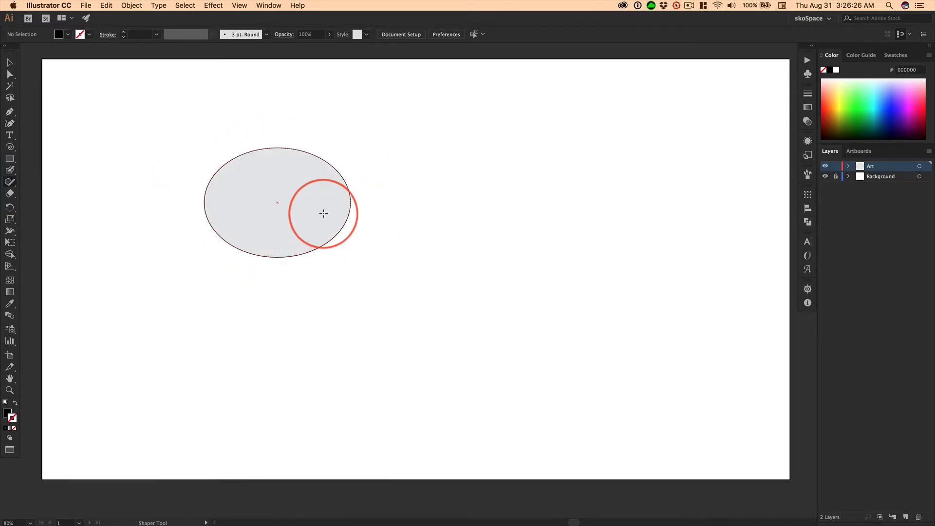
mouse_move(494, 176)
mouse_down()
mouse_move(652, 207)
mouse_move(662, 223)
mouse_move(546, 236)
mouse_move(489, 222)
mouse_move(470, 210)
mouse_move(475, 178)
mouse_up()
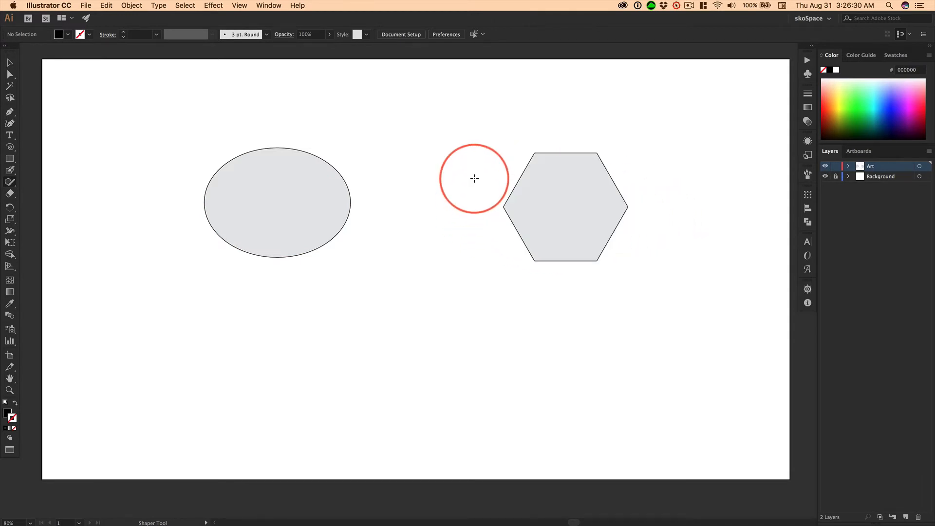
mouse_move(439, 275)
mouse_down()
mouse_move(334, 378)
mouse_move(354, 379)
mouse_up()
drag(431, 378, 512, 361)
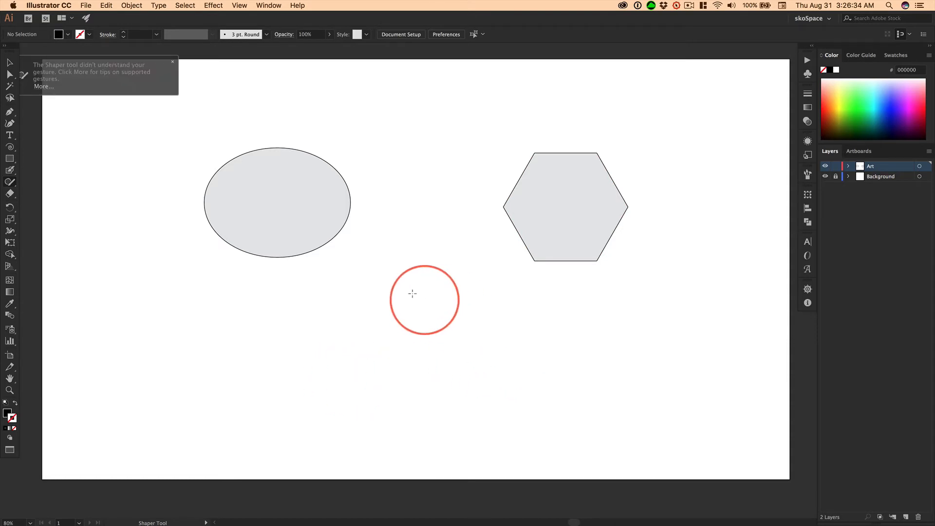
mouse_move(400, 272)
mouse_down()
mouse_move(286, 367)
mouse_move(482, 441)
mouse_up()
mouse_move(471, 375)
mouse_down()
mouse_move(432, 268)
mouse_move(409, 269)
mouse_up()
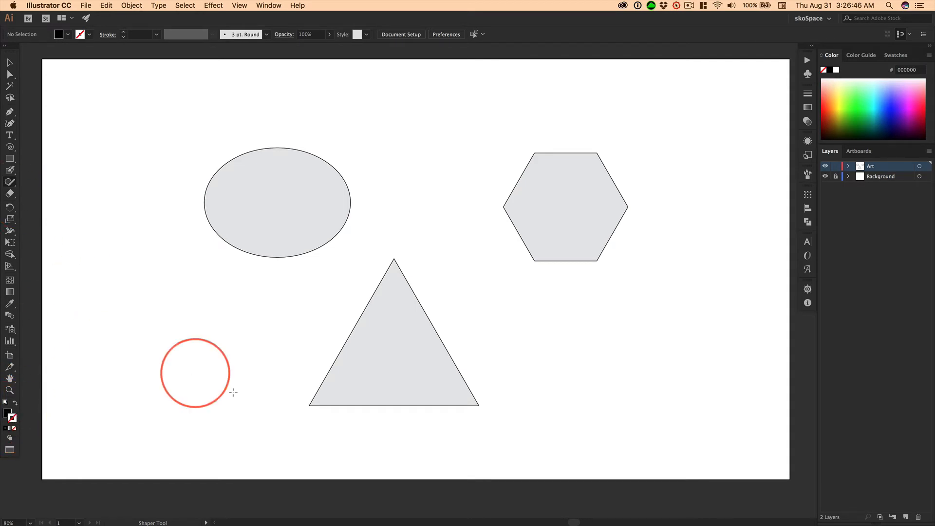
- Fill the ellipse, hexagon and triangle with blue 1b69aa and delete all three shapes
key(v)
drag(187, 126, 692, 349)
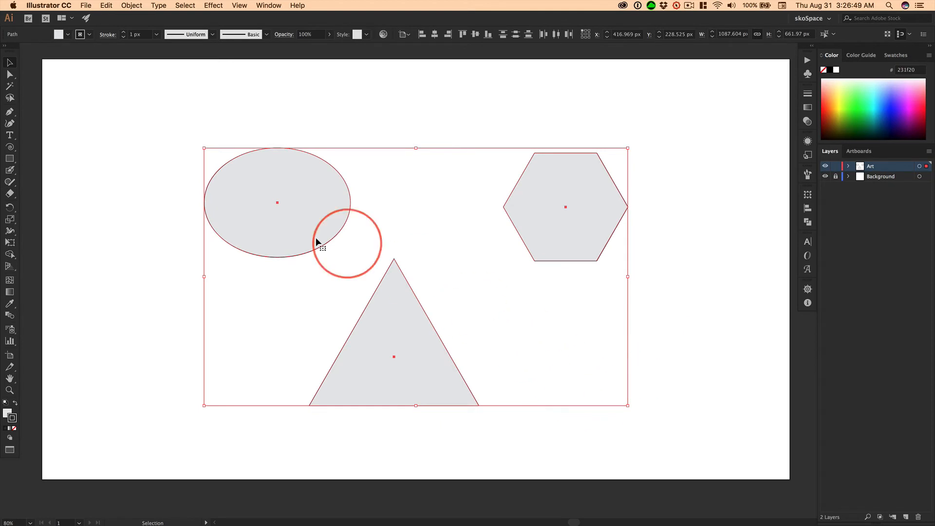
double_click(8, 413)
click(291, 184)
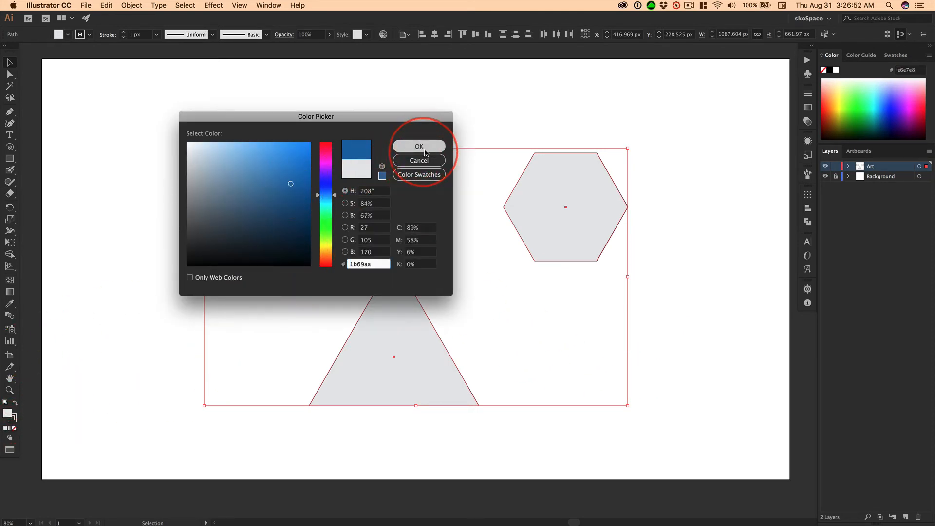
click(419, 147)
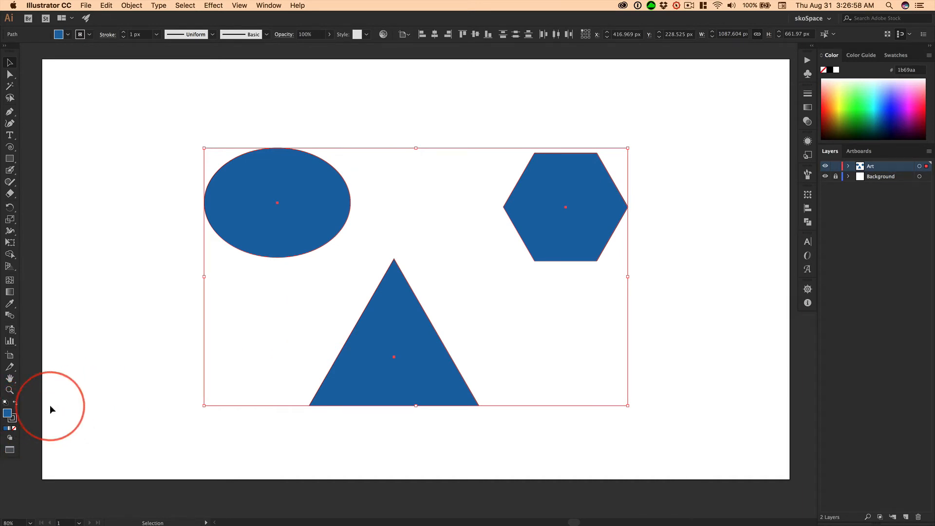
key(Delete)
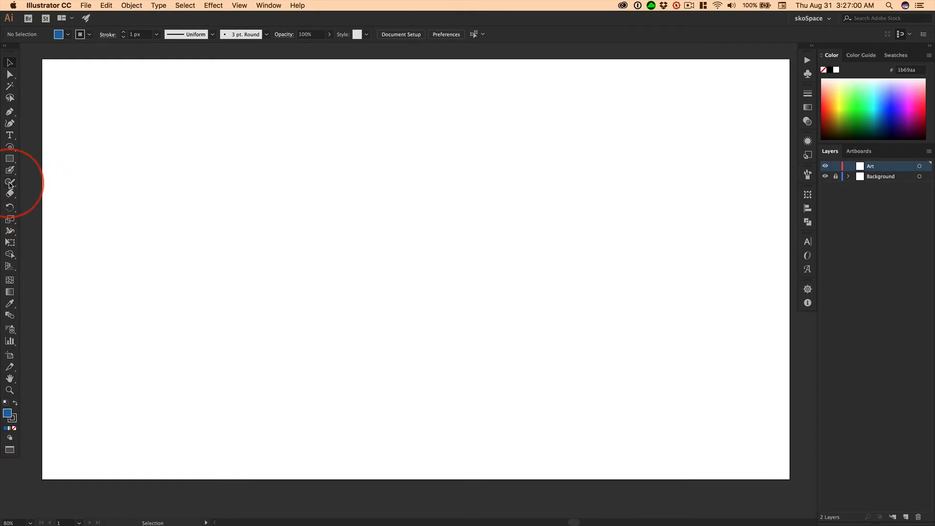
- Try drawing a freehand rounded outline with the Pencil tool and undo it
click(9, 183)
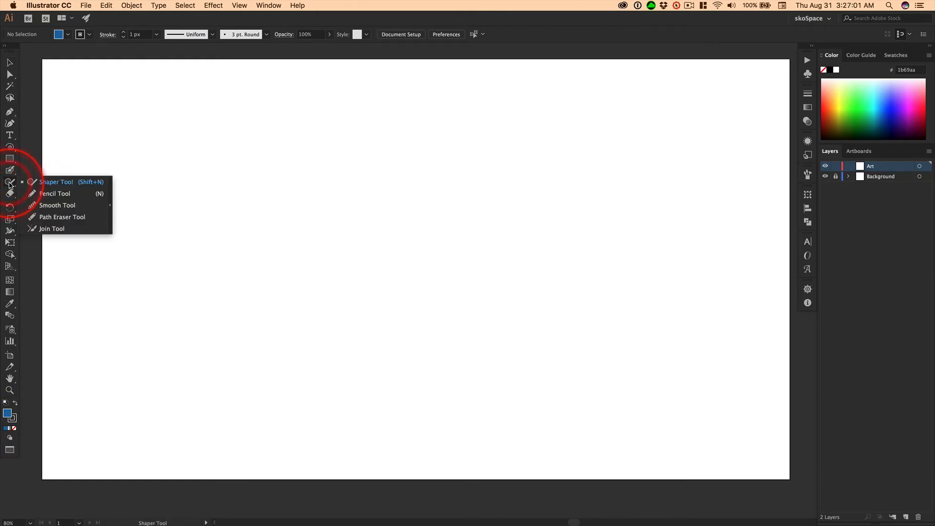
click(55, 193)
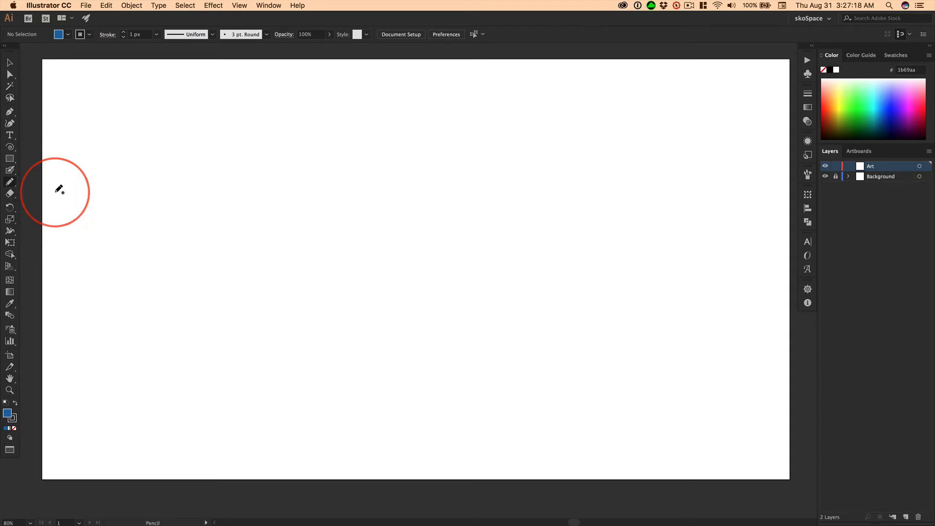
mouse_move(238, 187)
mouse_down()
mouse_move(310, 160)
mouse_move(407, 195)
mouse_move(416, 244)
mouse_move(374, 277)
mouse_move(255, 279)
mouse_move(211, 232)
mouse_move(245, 187)
mouse_up()
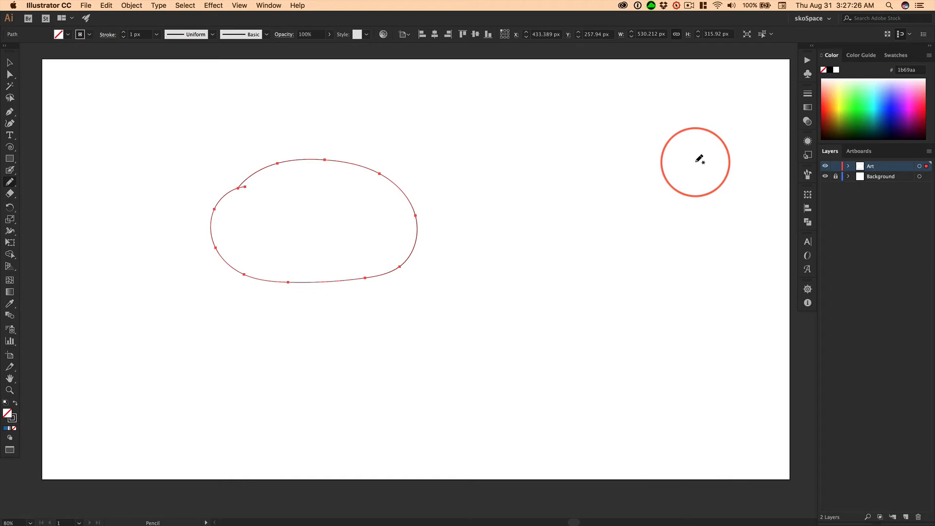
key(super+z)
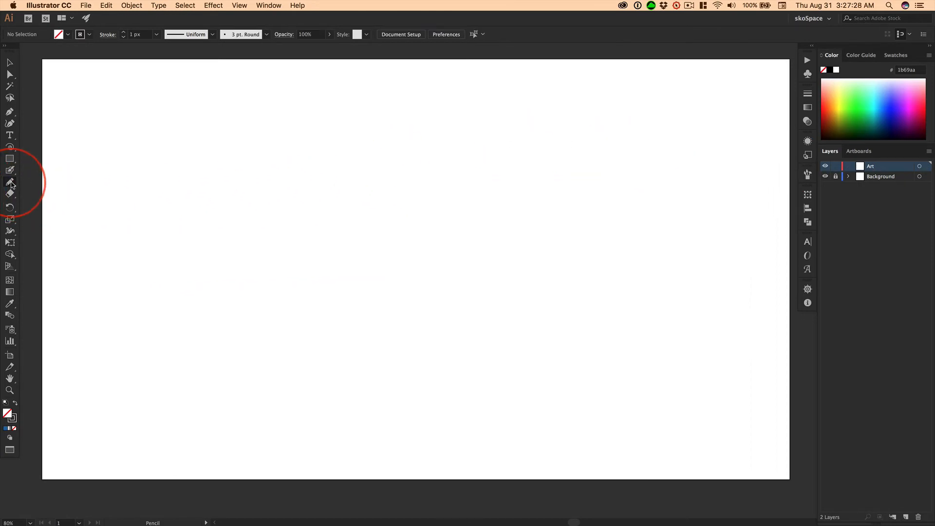
double_click(10, 184)
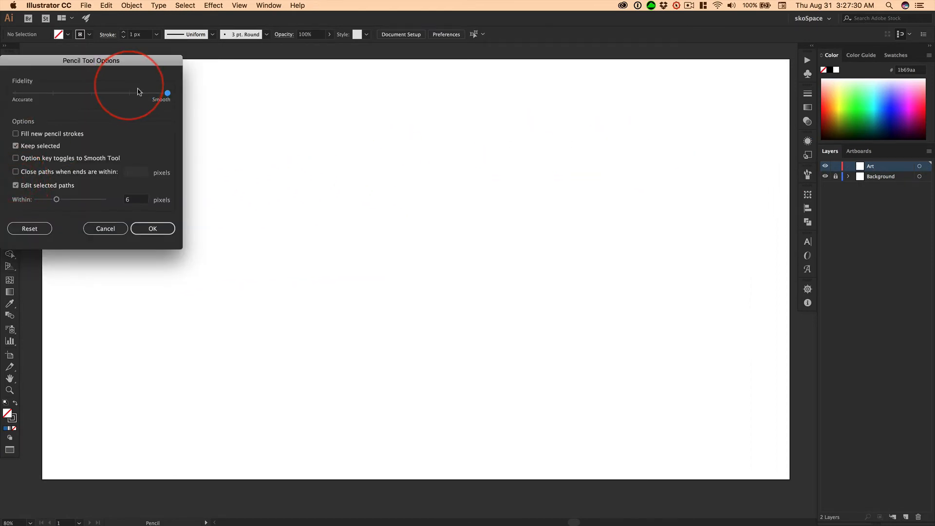
drag(167, 93, 93, 94)
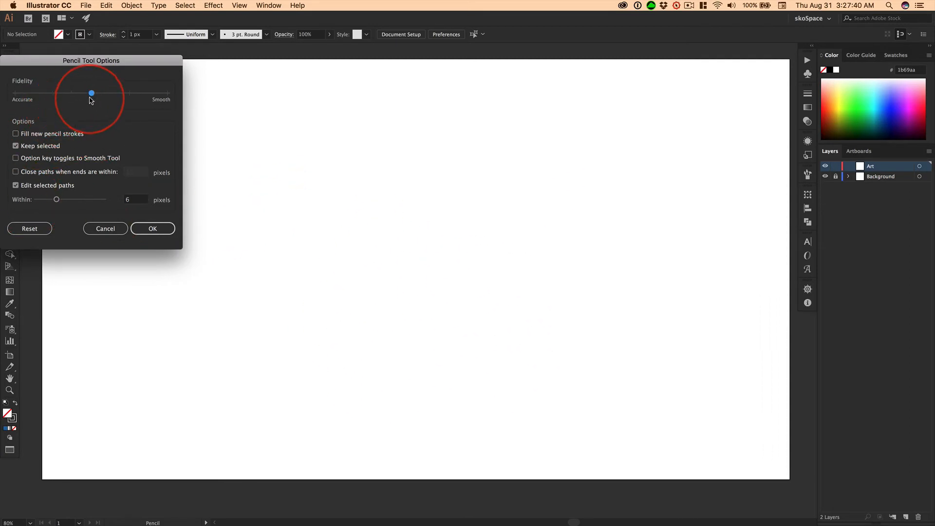
click(104, 229)
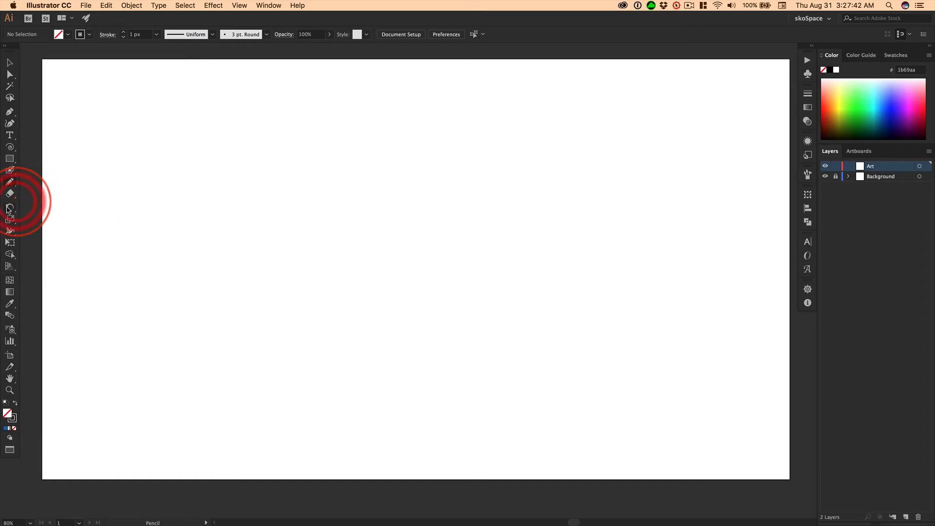
- Set the Pencil tool's Fidelity fully to Smooth and apply the options
double_click(8, 184)
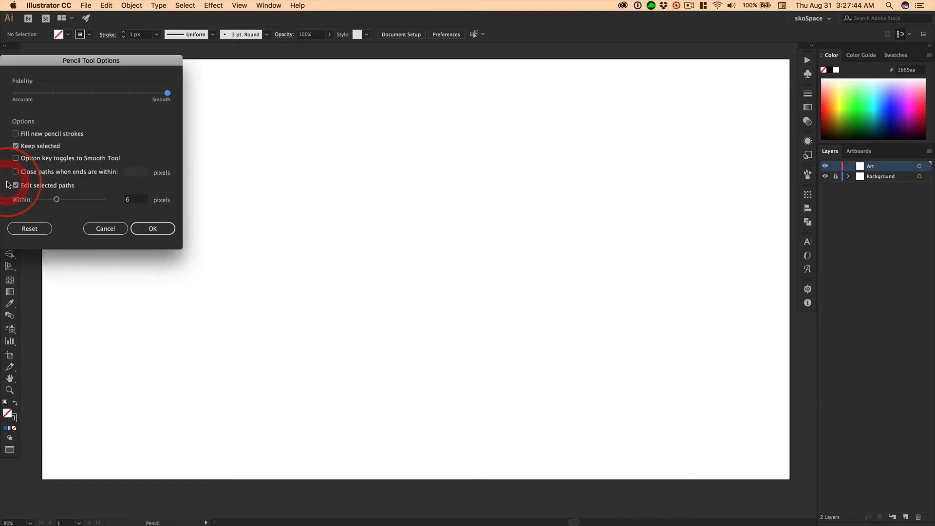
drag(46, 75, 354, 140)
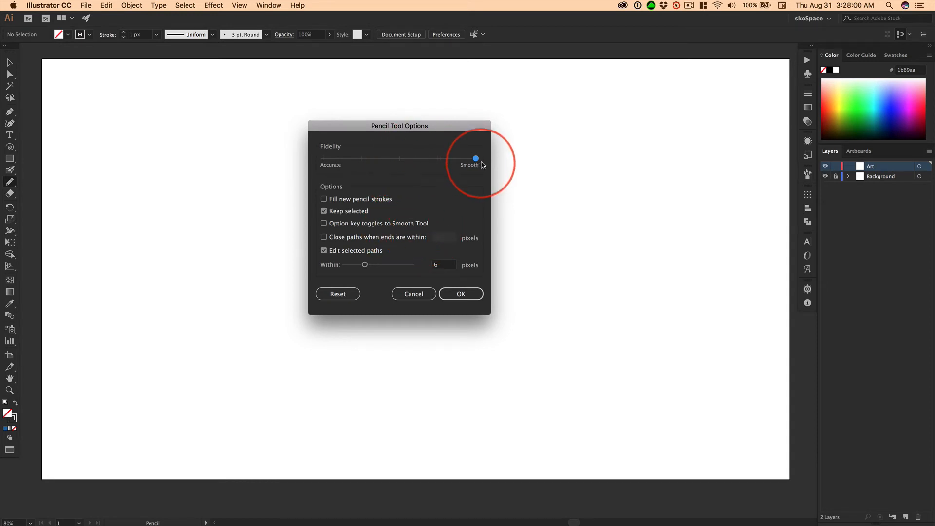
drag(476, 159, 518, 166)
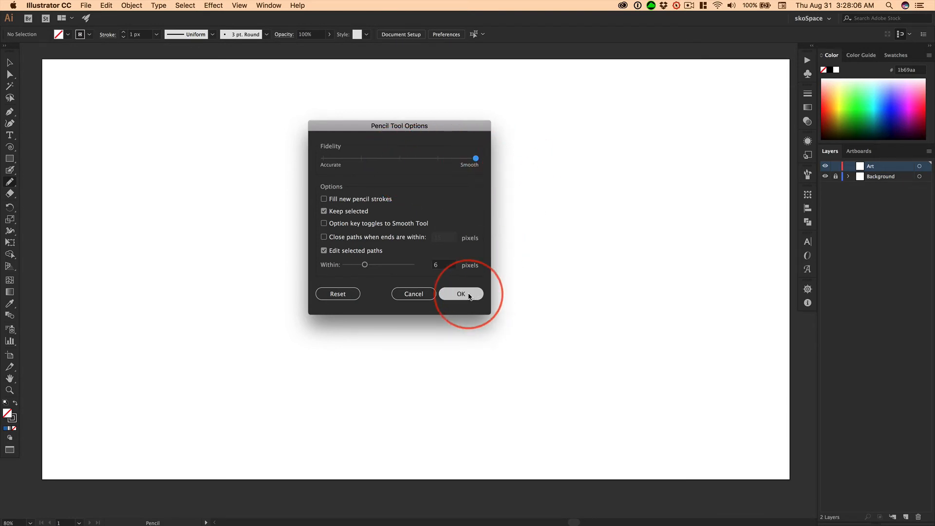
click(461, 294)
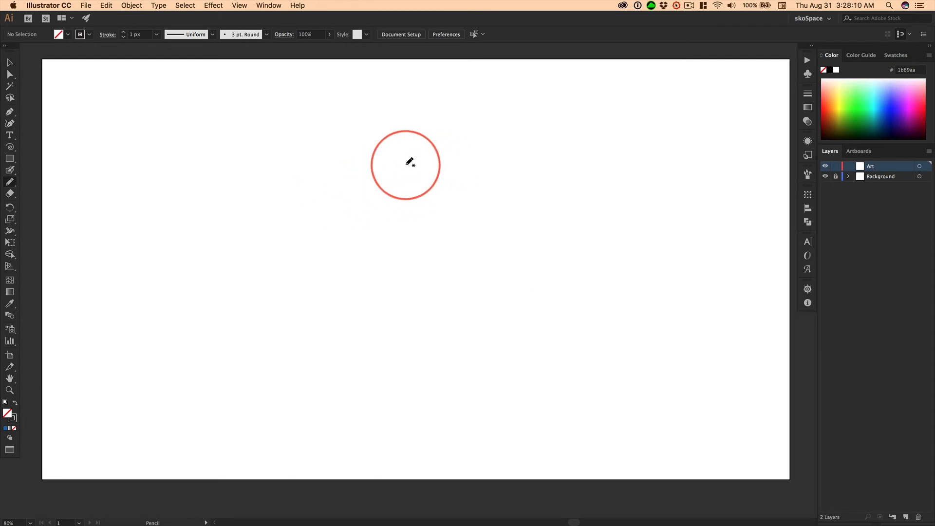
- Draw a closed rounded outline about 424 by 334 px with the Pencil tool and redraw its upper, right and left edges
mouse_move(406, 165)
mouse_down()
mouse_move(327, 188)
mouse_move(310, 216)
mouse_move(318, 249)
mouse_move(368, 285)
mouse_move(455, 284)
mouse_move(472, 230)
mouse_move(450, 187)
mouse_move(409, 163)
mouse_up()
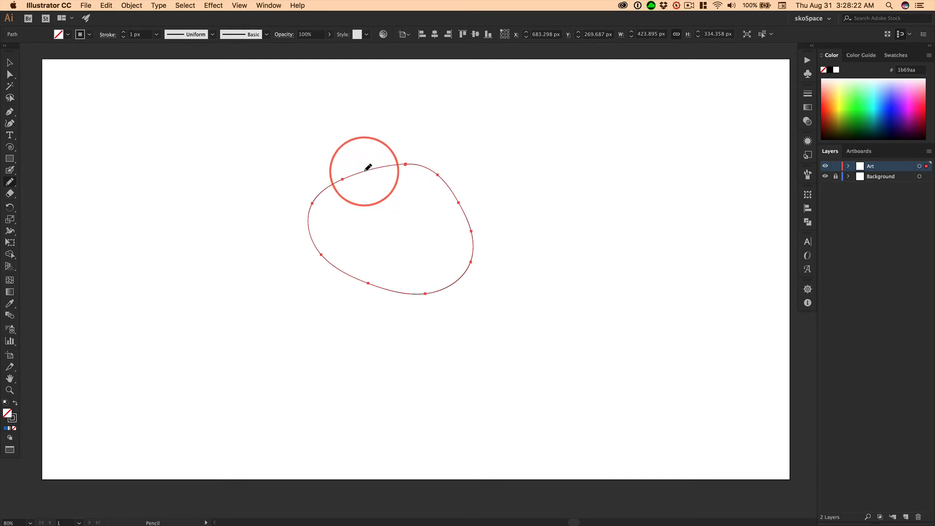
mouse_move(365, 171)
mouse_down()
mouse_move(406, 172)
mouse_move(463, 200)
mouse_up()
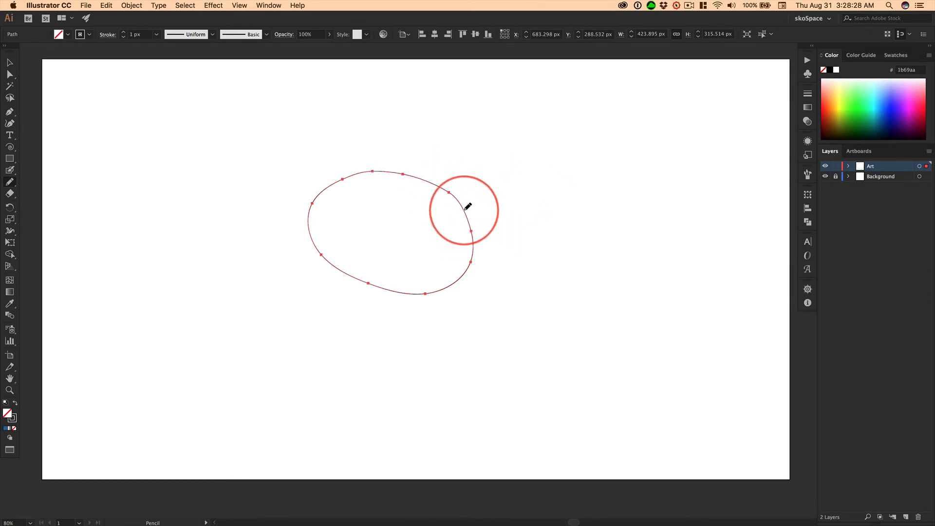
drag(466, 213, 468, 216)
mouse_move(470, 253)
mouse_down()
mouse_move(445, 283)
mouse_move(418, 292)
mouse_move(453, 277)
mouse_move(451, 267)
mouse_up()
mouse_move(351, 207)
mouse_down()
mouse_move(351, 169)
mouse_move(363, 170)
mouse_move(309, 181)
mouse_move(303, 211)
mouse_move(330, 262)
mouse_up()
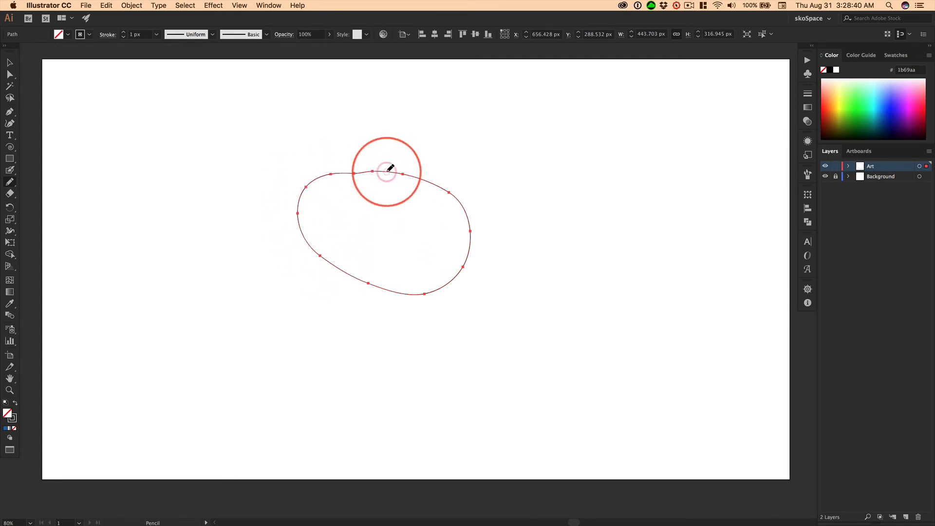
mouse_move(389, 171)
mouse_down()
mouse_move(424, 165)
mouse_move(461, 198)
mouse_up()
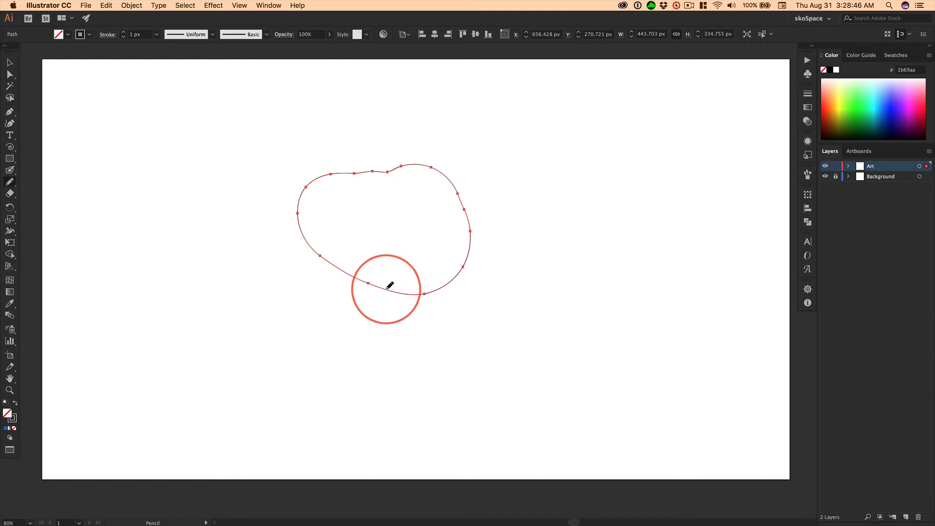
- Undo a trial redraw of the outline's lower-right edge, and retrace that side farther inward so it joins the path
mouse_move(388, 289)
mouse_down()
mouse_move(420, 290)
mouse_move(449, 239)
mouse_move(470, 231)
mouse_up()
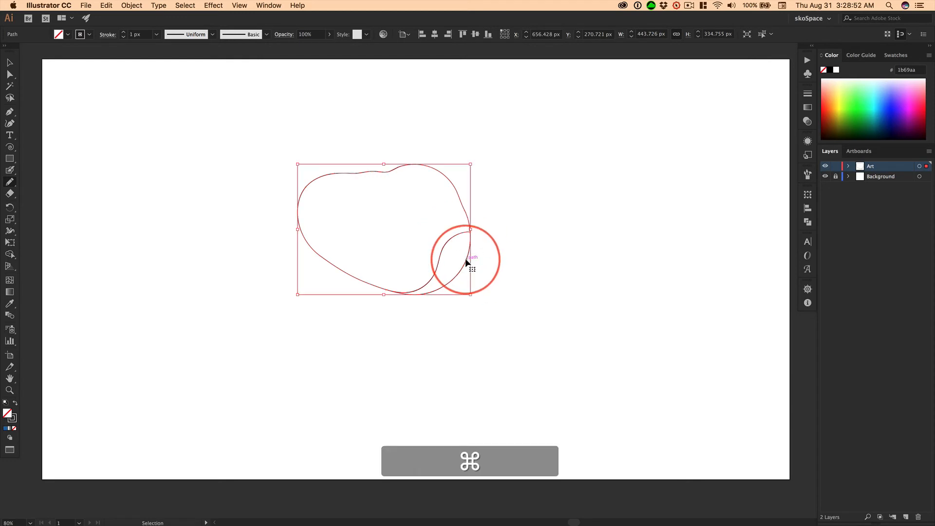
key(super+z)
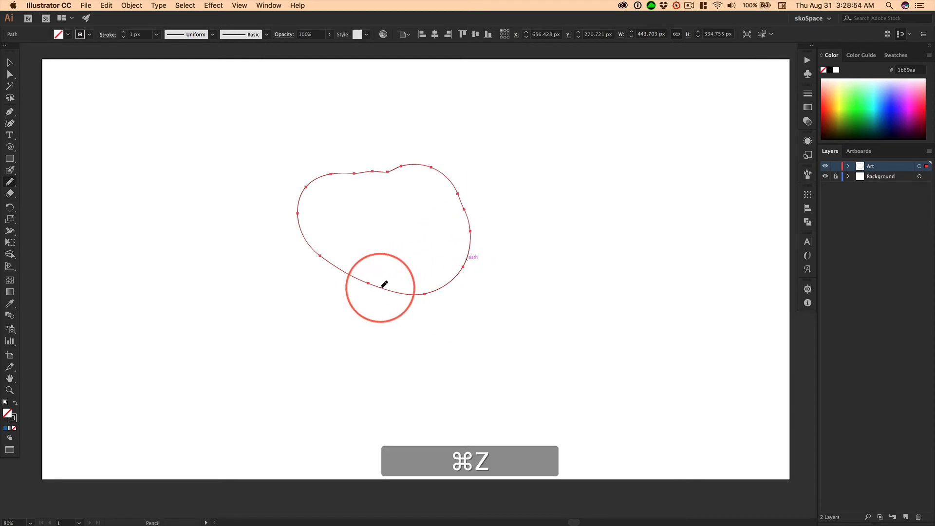
mouse_move(389, 290)
mouse_down()
mouse_move(432, 277)
mouse_move(446, 257)
mouse_move(456, 183)
mouse_up()
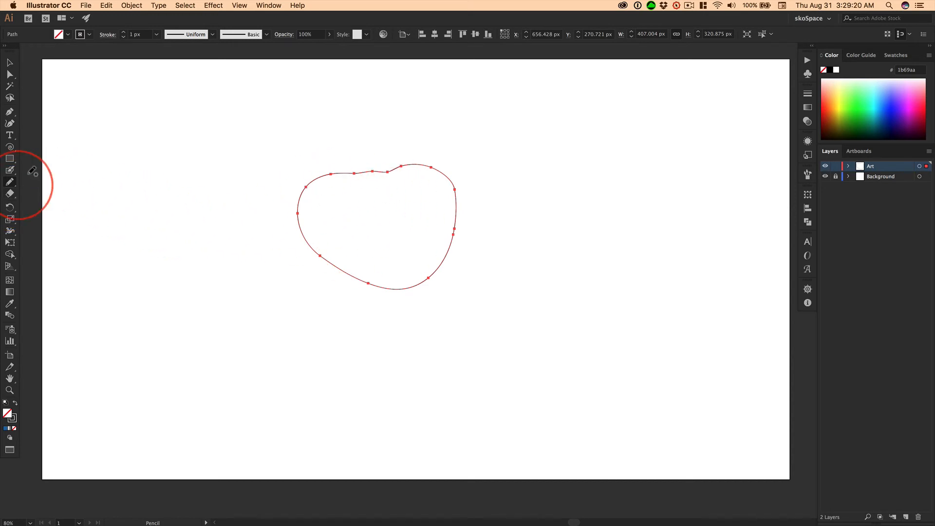
- Set the outline's stroke weight to 4 px
click(123, 32)
click(123, 33)
click(123, 32)
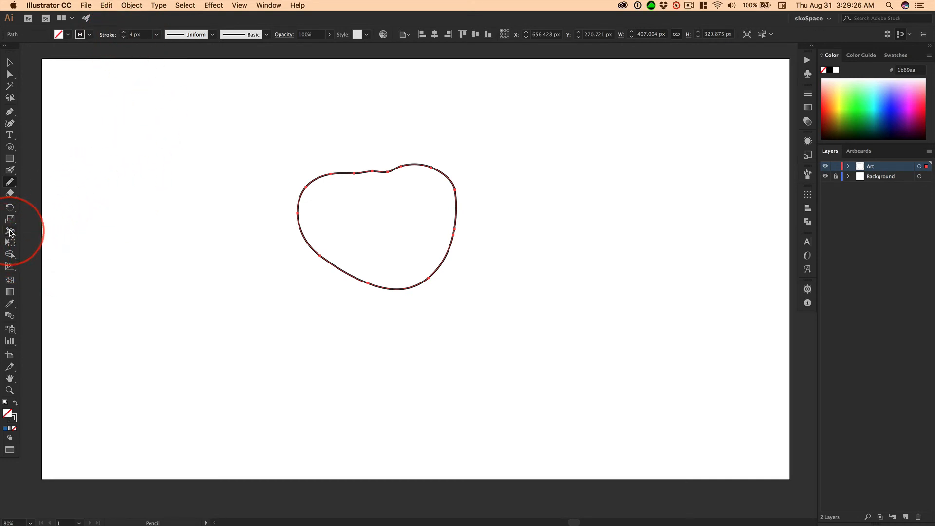
- Vary the outline's stroke thickness at its left, upper, right and lower-right portions with the Width tool, and deselect it
click(10, 233)
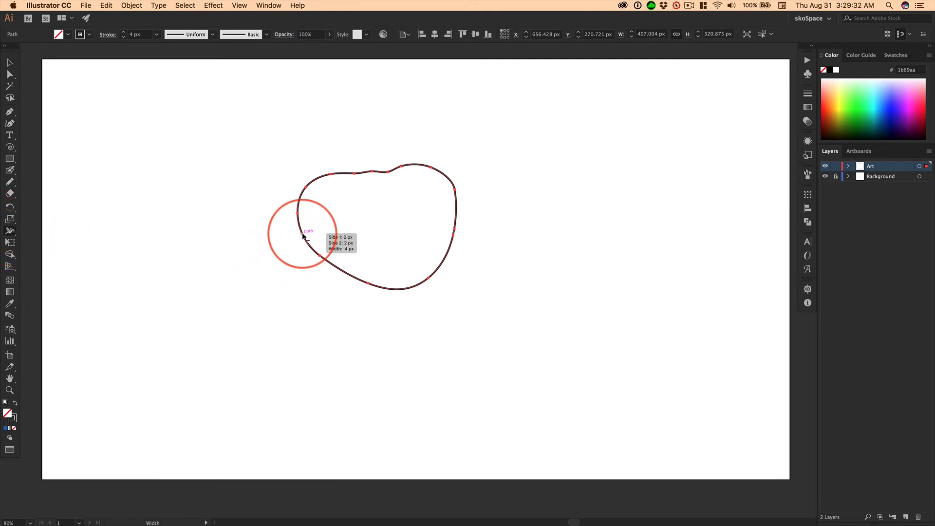
drag(302, 236, 299, 238)
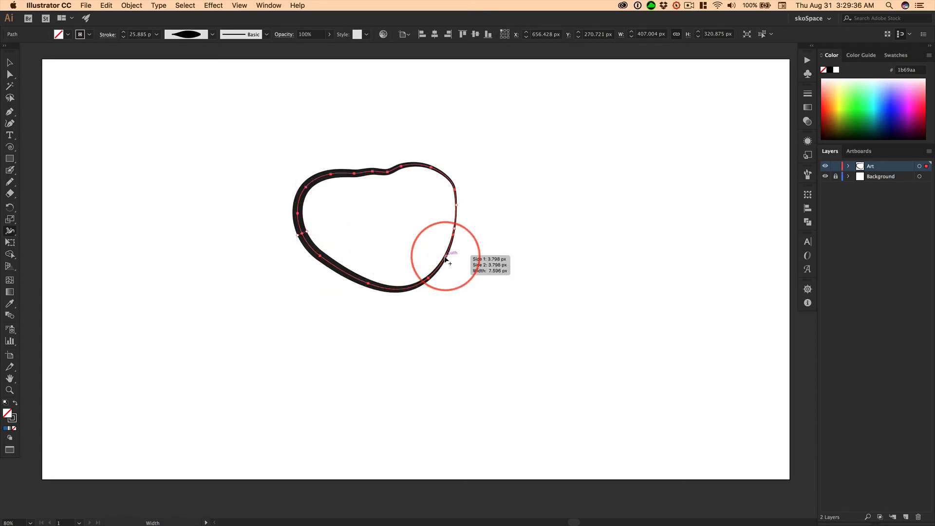
mouse_move(344, 272)
mouse_down()
mouse_move(340, 281)
mouse_move(344, 271)
mouse_up()
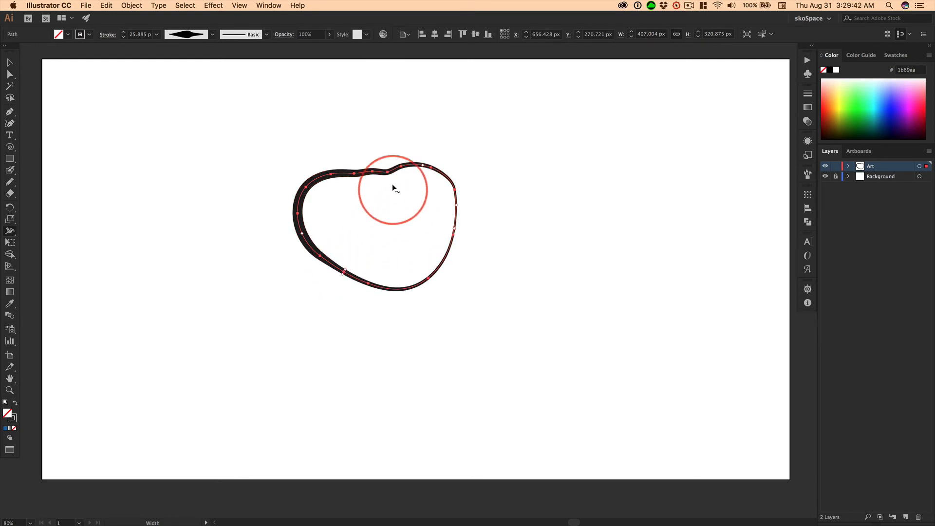
drag(361, 174, 359, 161)
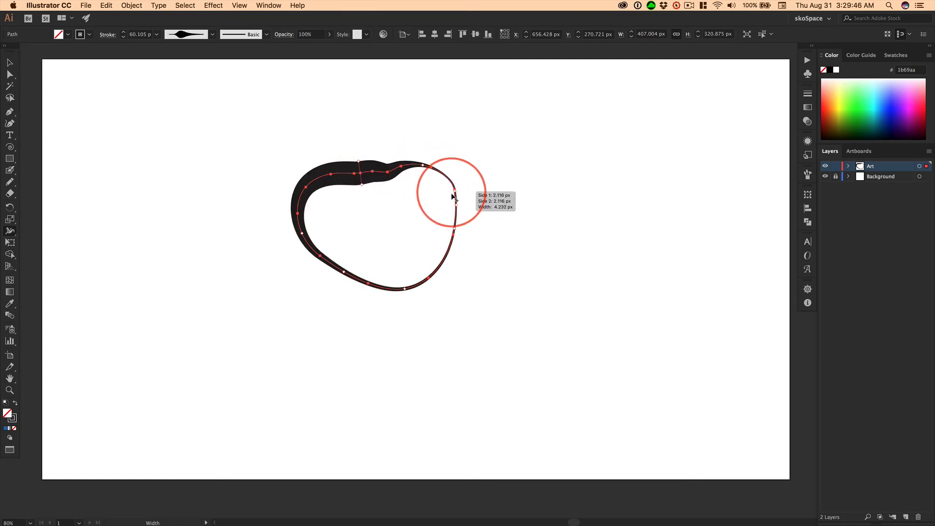
mouse_move(461, 200)
mouse_down()
mouse_move(469, 200)
mouse_move(456, 206)
mouse_move(453, 234)
mouse_up()
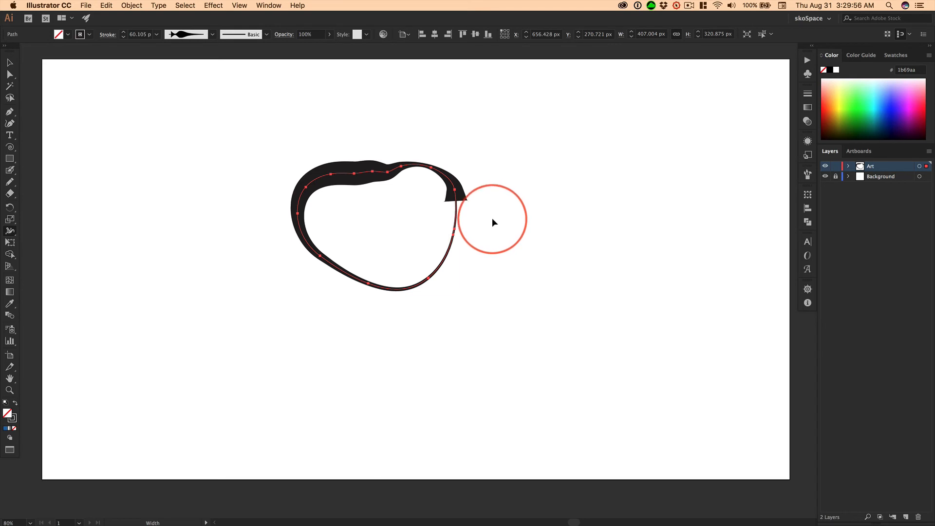
key(super+z)
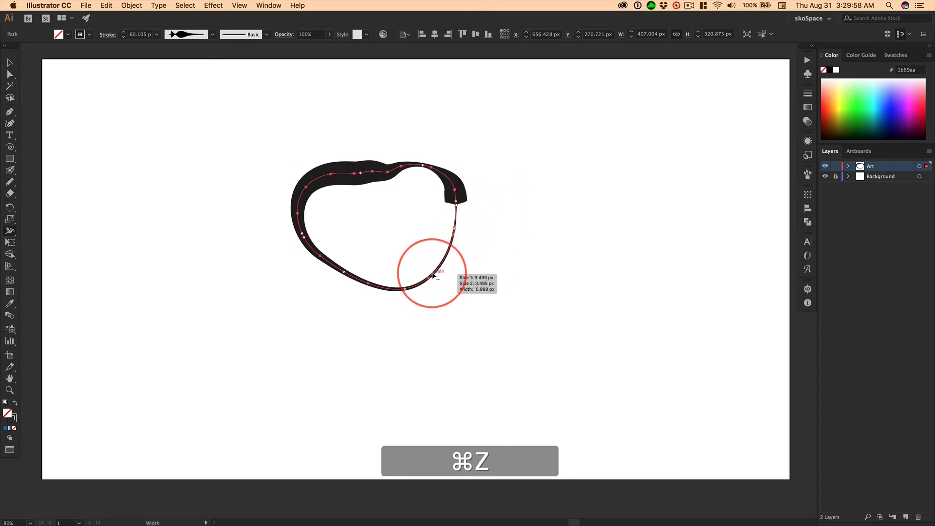
drag(429, 266, 424, 263)
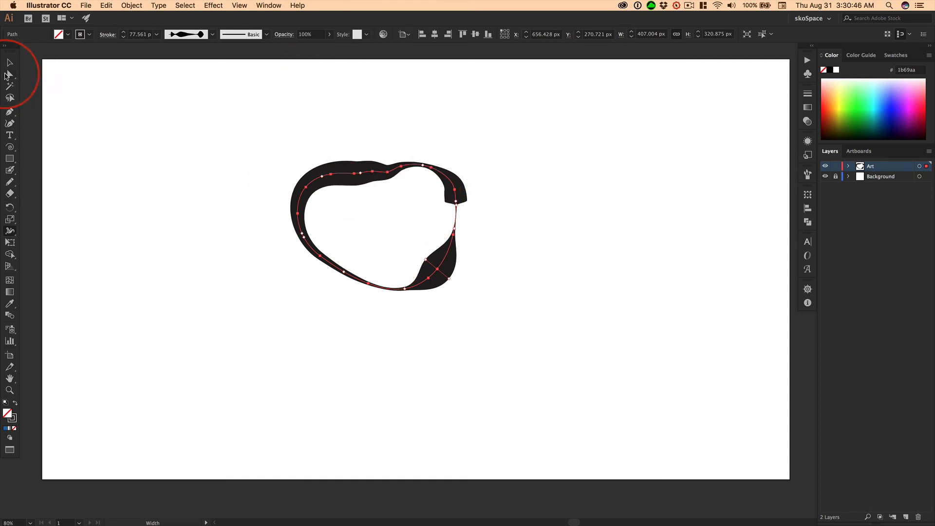
key(v)
click(311, 153)
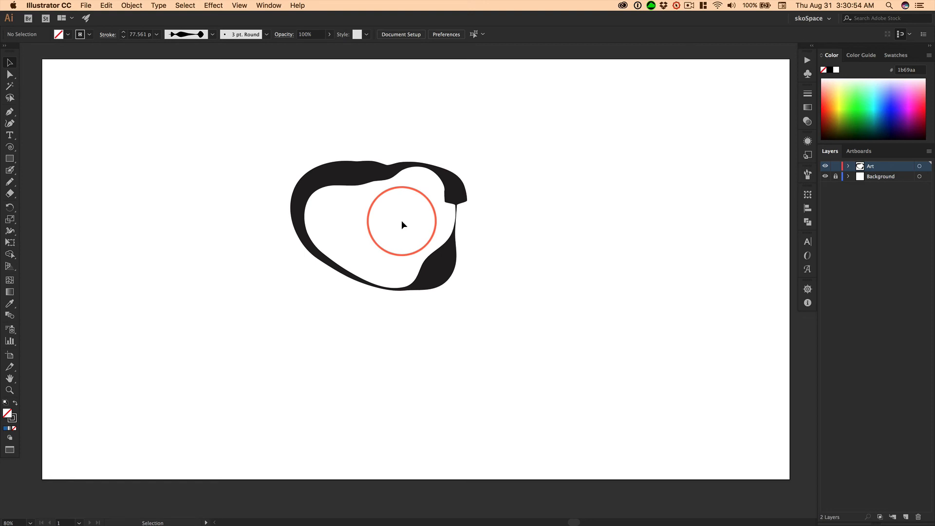
- Undo all the stroke width edits back to the uniform 4 px stroke and delete the outline
key(super+z)
key(super+z)
key(super+z)
key(super+z)
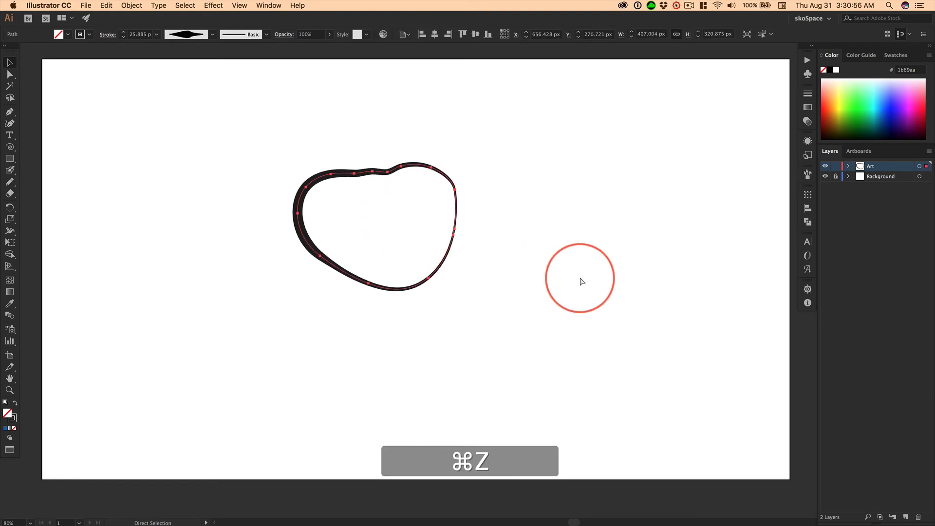
key(super+z)
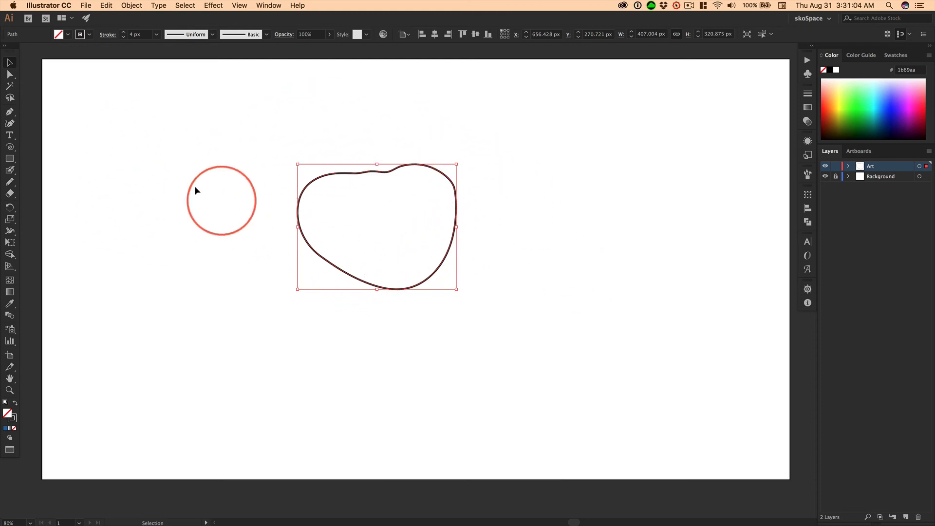
key(Delete)
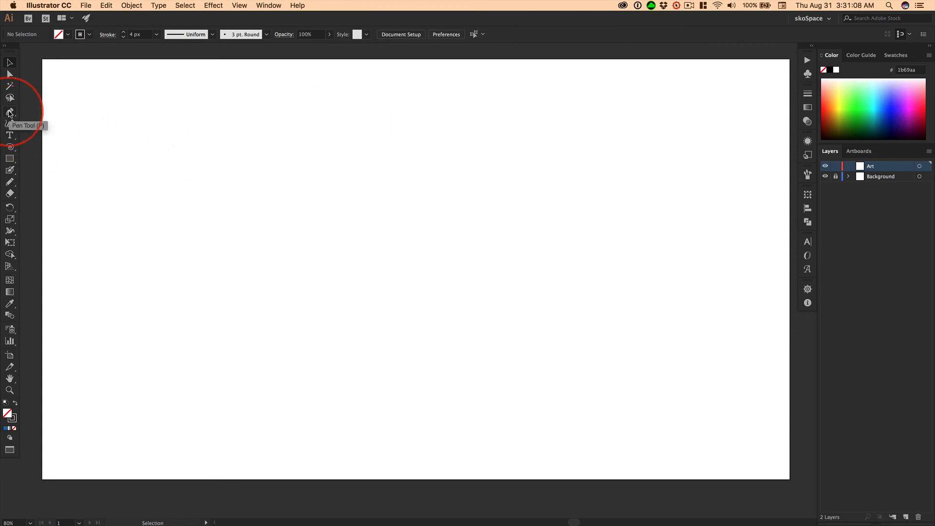
- Draw an open path with the Curvature tool from the upper middle to a lower point and up to the right, repositioning the lower anchor
click(10, 123)
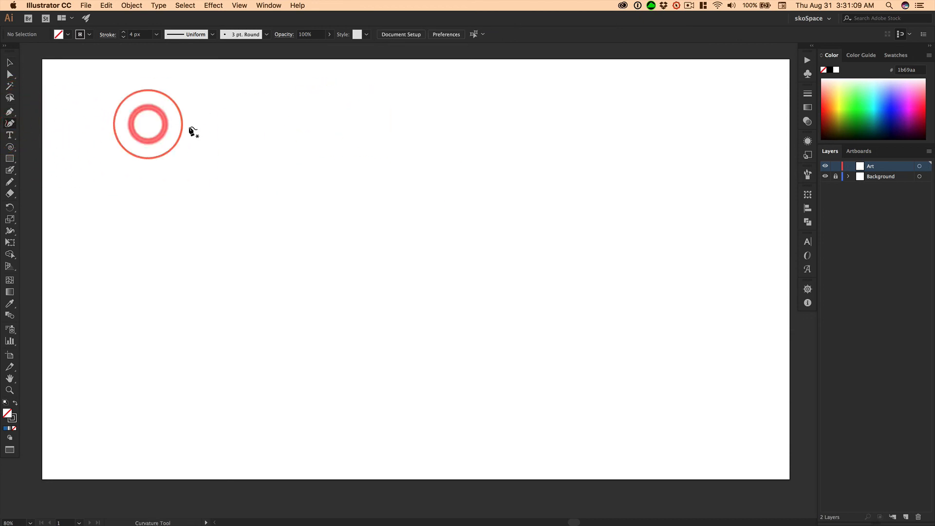
click(379, 167)
click(467, 343)
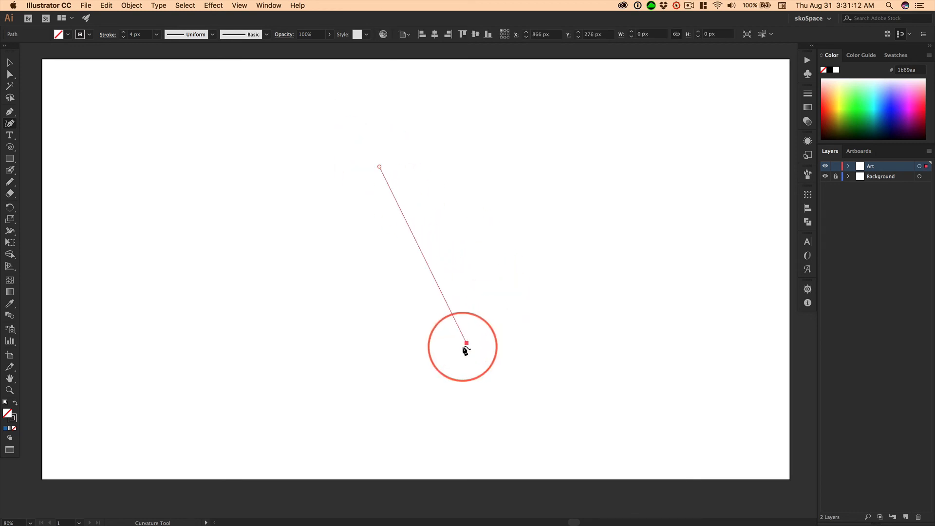
drag(467, 344, 512, 337)
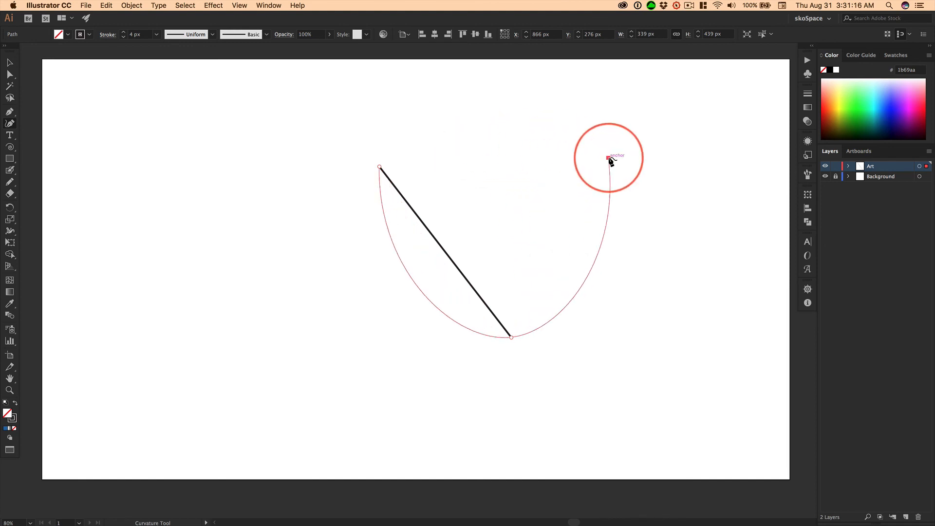
click(607, 158)
- Reshape the path into a closed boomerang outline with an added inner anchor and the starting anchor moved to X 805, Y 220 px
drag(608, 166, 469, 166)
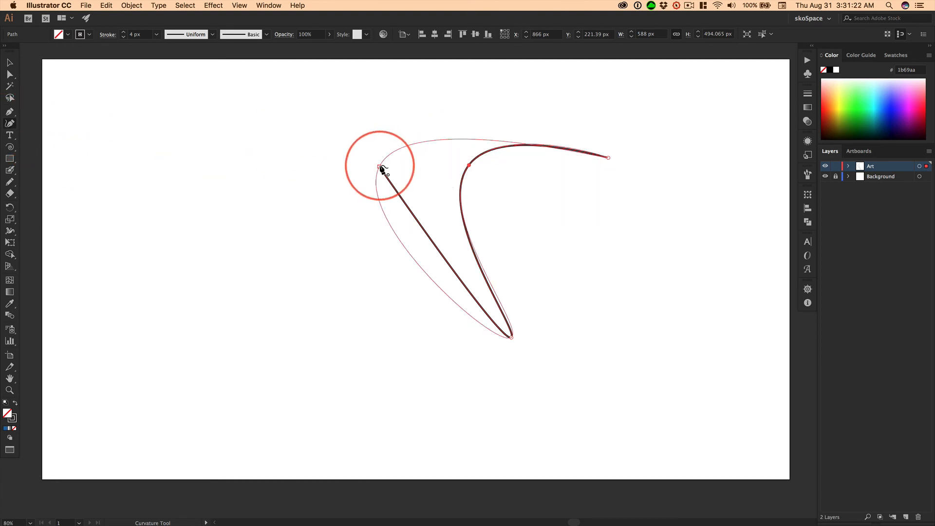
drag(379, 166, 356, 145)
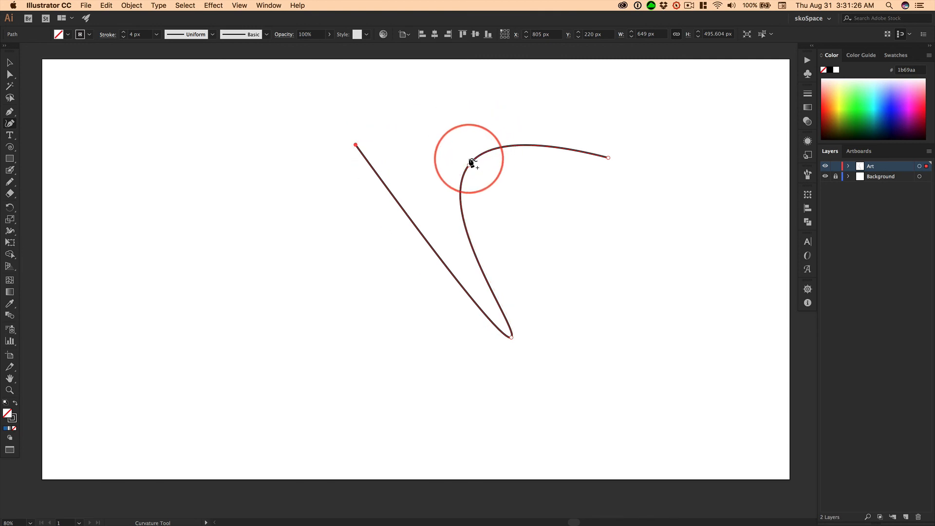
click(609, 158)
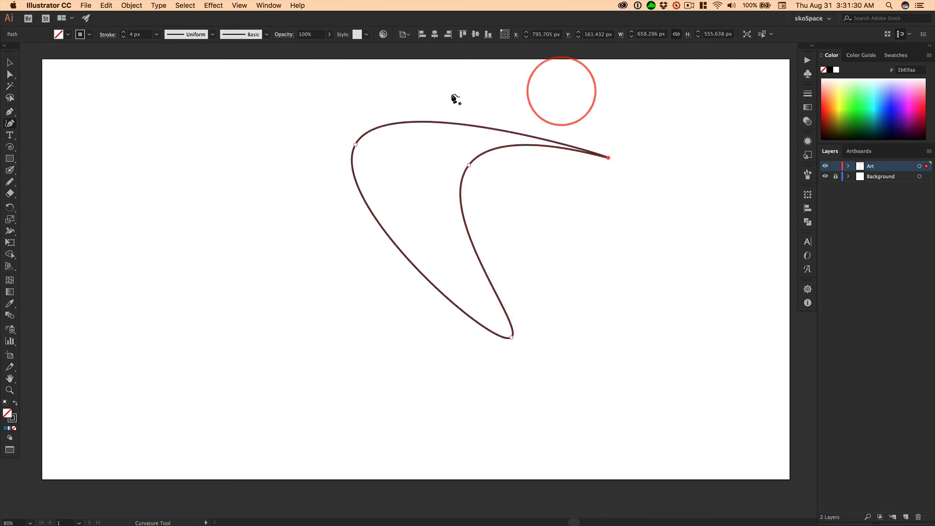
- Move the boomerang's upper-left anchor to X 730, Y 193 px and its inner anchor to X 989, Y 270 px with Direct Selection
click(10, 74)
click(250, 137)
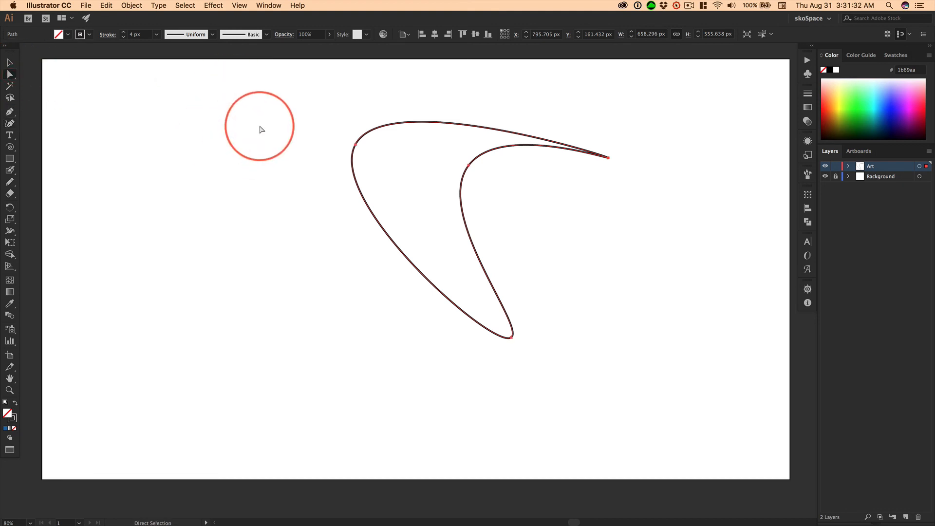
click(295, 126)
drag(355, 145, 325, 134)
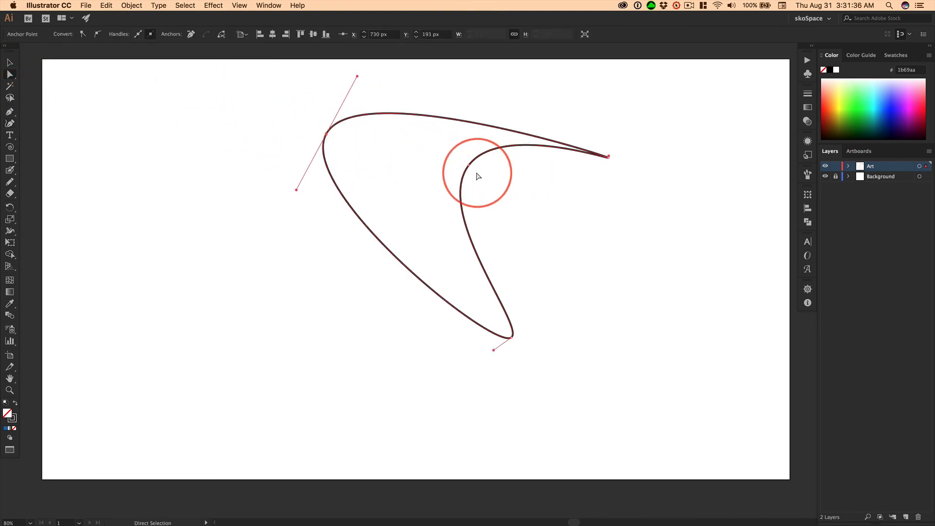
drag(469, 166, 428, 167)
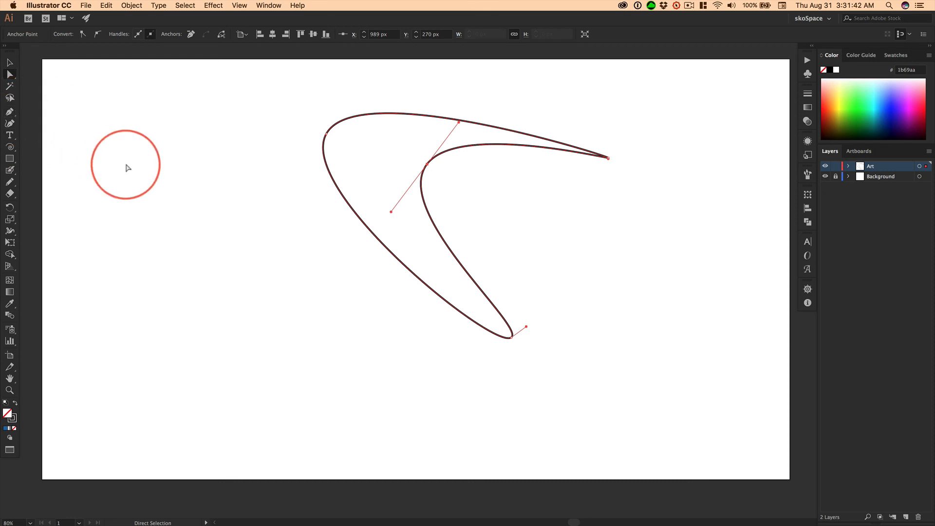
- Select all the artwork and delete the boomerang shape
key(v)
key(cmd+a)
key(Delete)
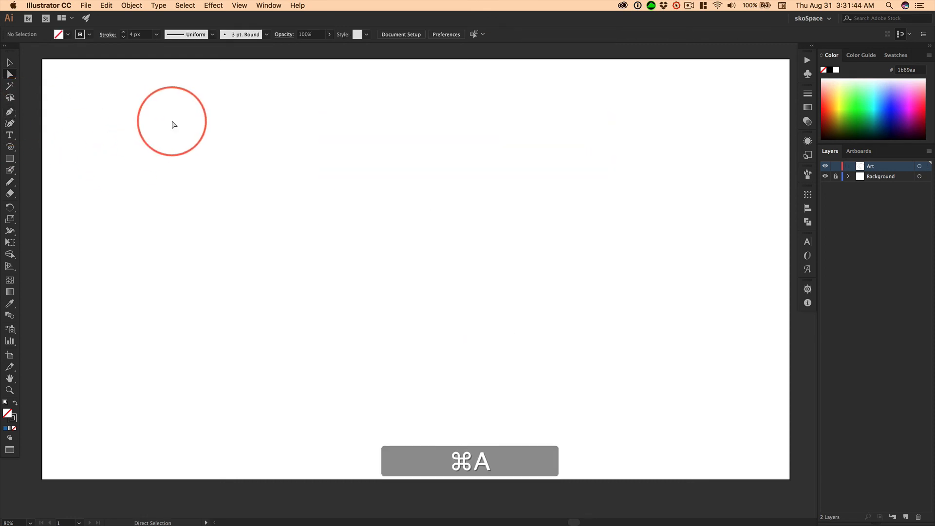
- Draw a closed six-point polygon with straight sides around the upper middle of the artboard with the Pen tool
click(11, 113)
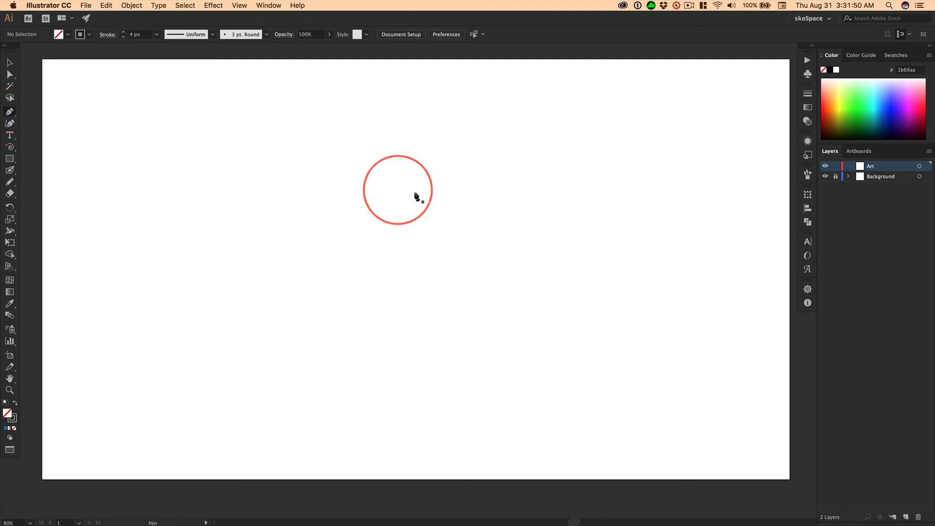
click(416, 269)
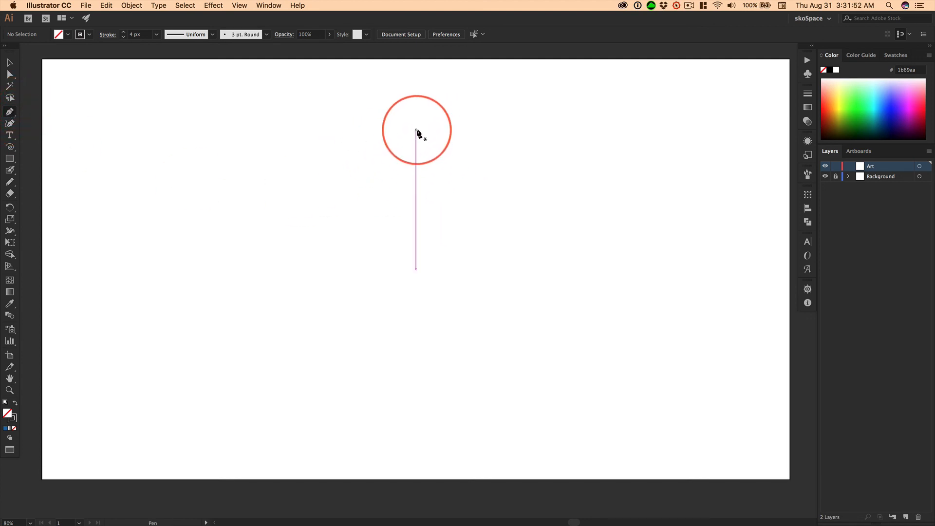
click(415, 130)
click(463, 235)
click(360, 317)
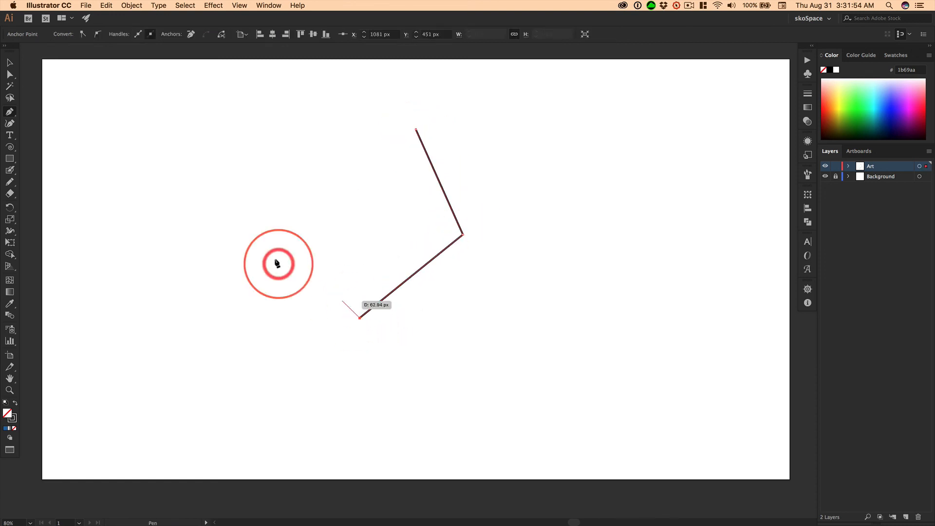
click(274, 255)
click(339, 212)
click(363, 120)
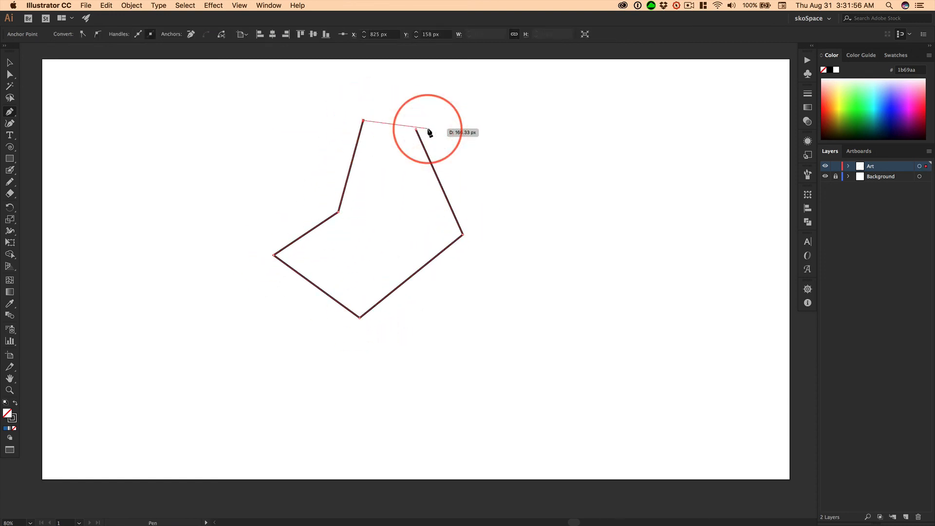
click(416, 130)
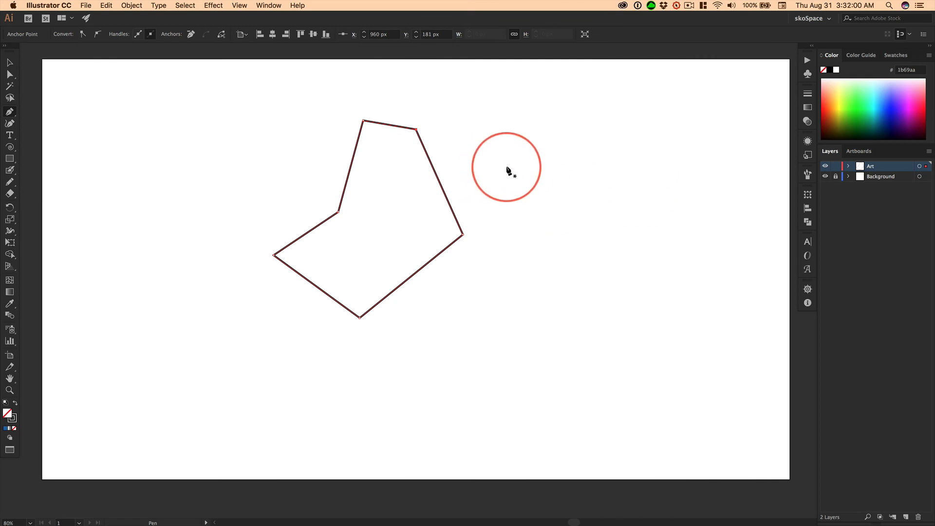
- Draw a closed curved outline of nine smooth anchors with the Pen tool, starting at X 1193, Y 276 px, sweeping around the polygon and back through it
drag(546, 178, 552, 179)
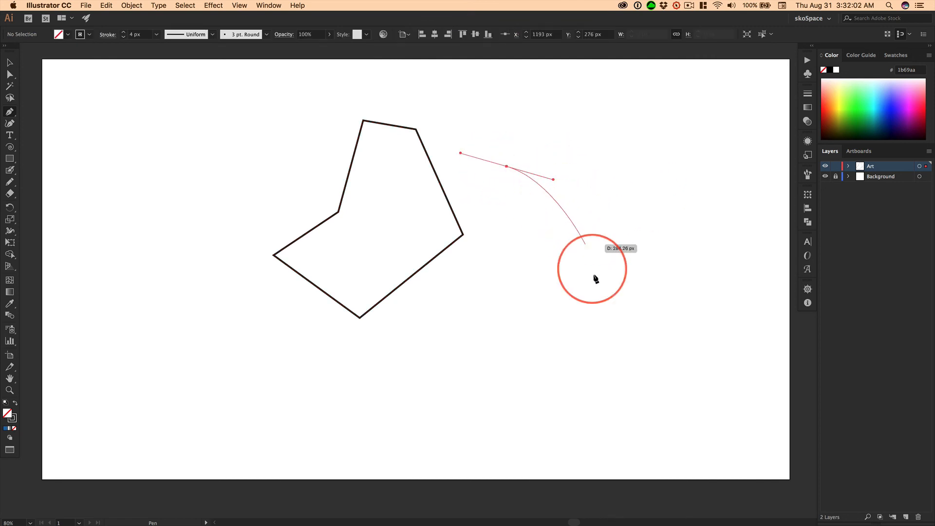
drag(582, 376, 581, 375)
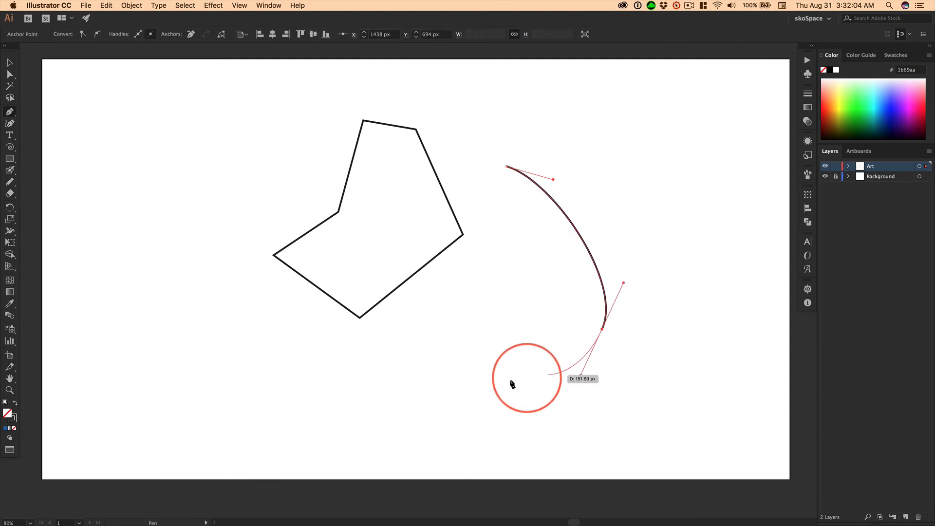
drag(325, 387, 274, 354)
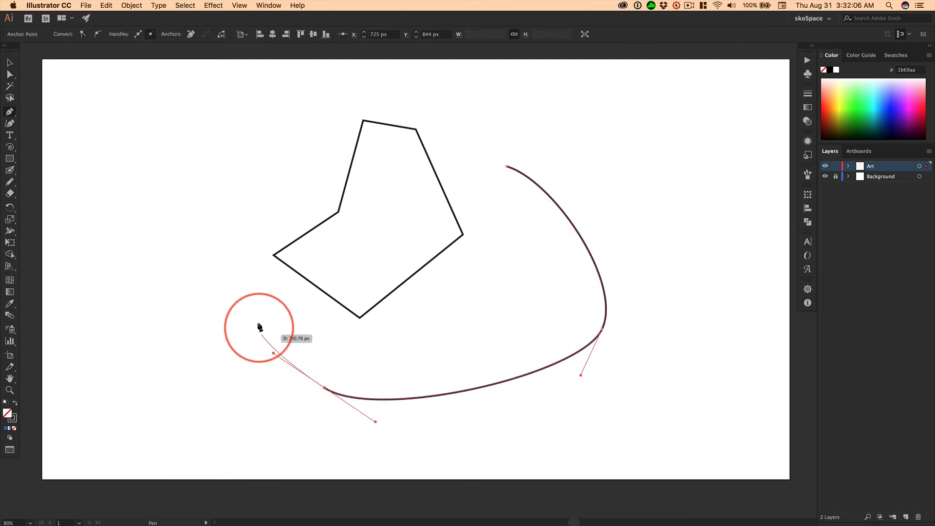
drag(240, 199, 273, 152)
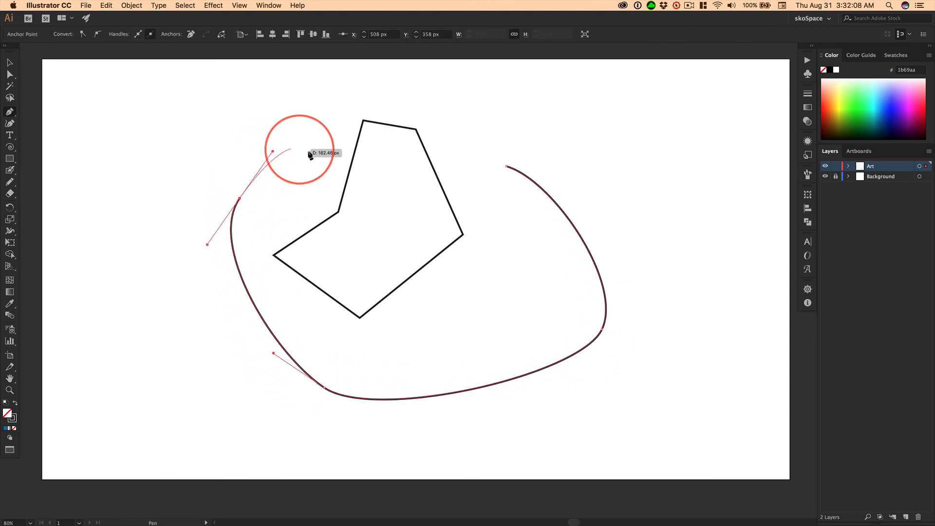
drag(408, 247, 425, 282)
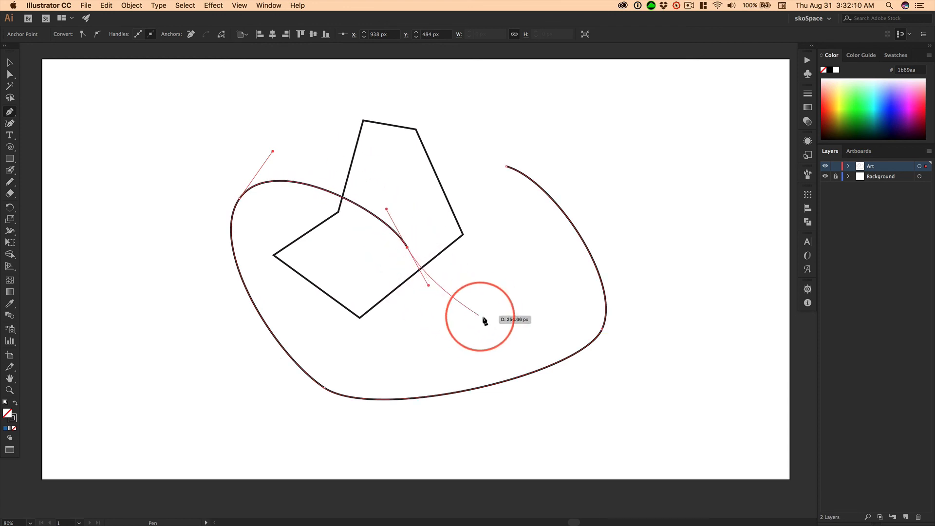
drag(511, 318, 571, 307)
drag(562, 260, 524, 219)
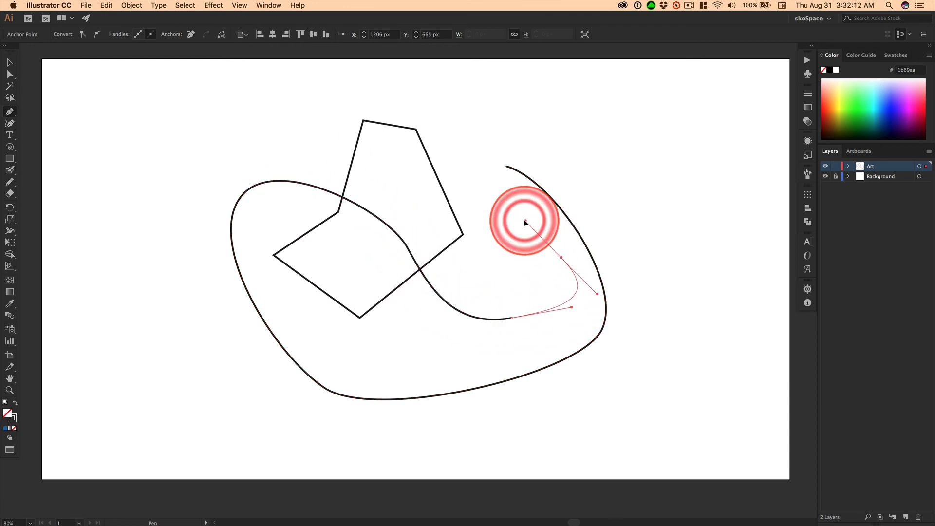
drag(453, 176, 442, 144)
drag(467, 115, 507, 126)
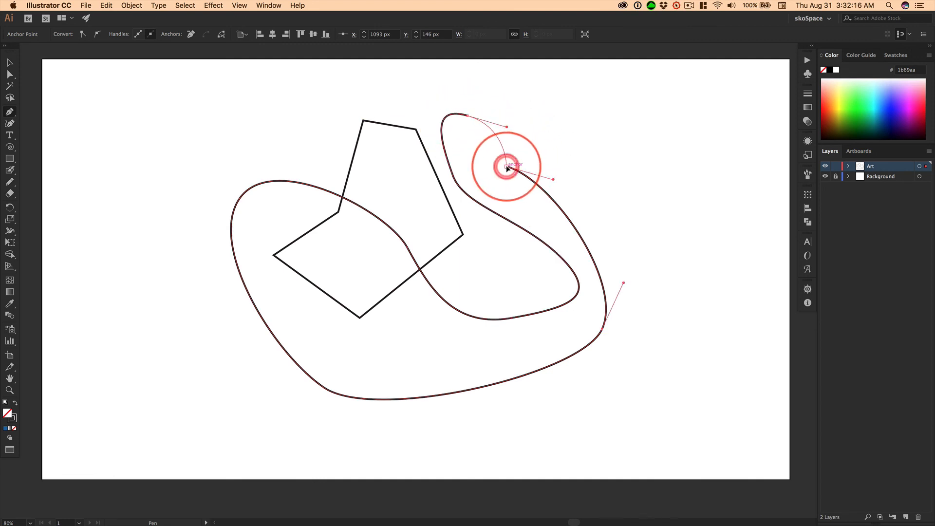
drag(507, 168, 523, 174)
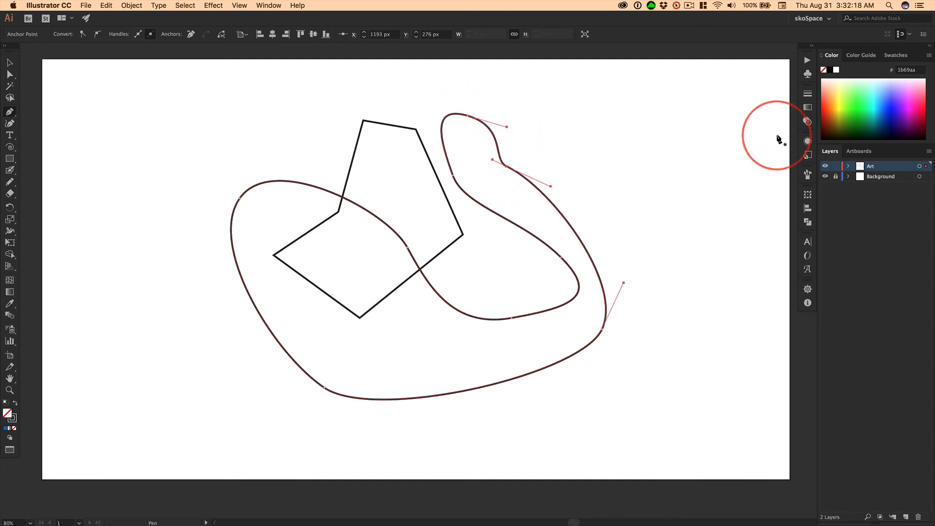